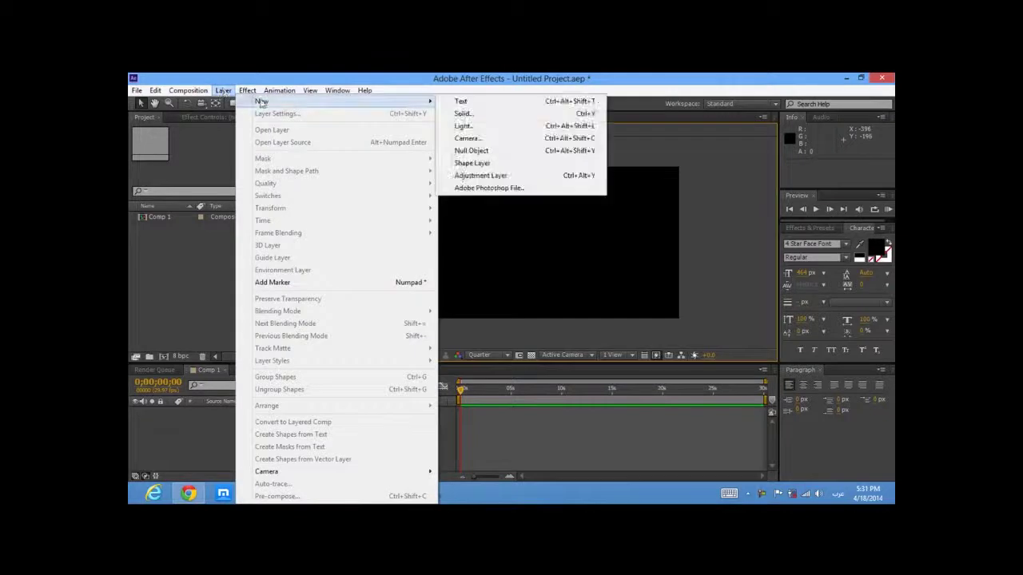
Step: Create a two-node camera layer in Comp 1 using millimeters as units, with Lock to Zoom turned off
left_click(490, 137)
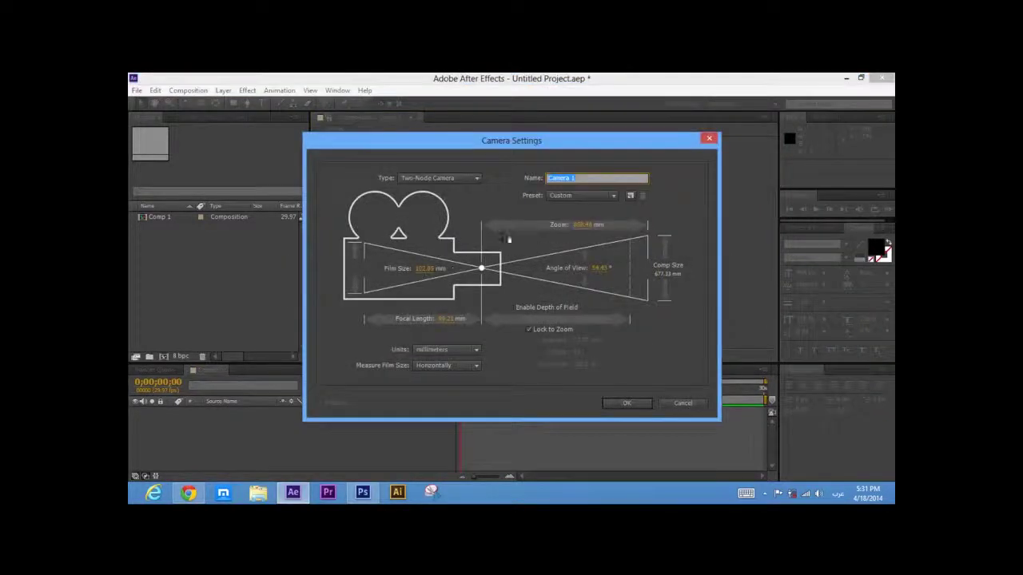
left_click(422, 270)
left_click(430, 286)
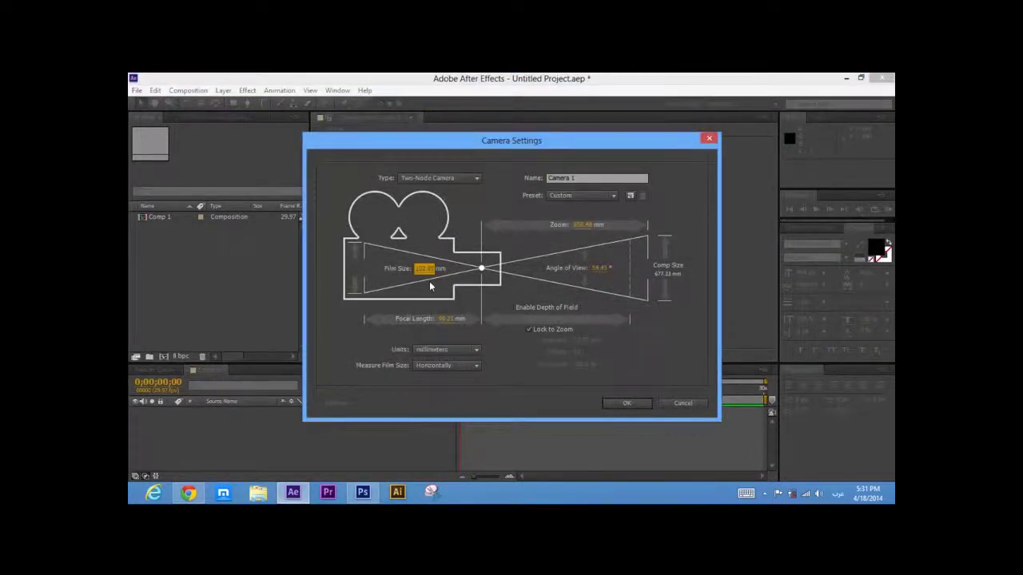
left_click(586, 226)
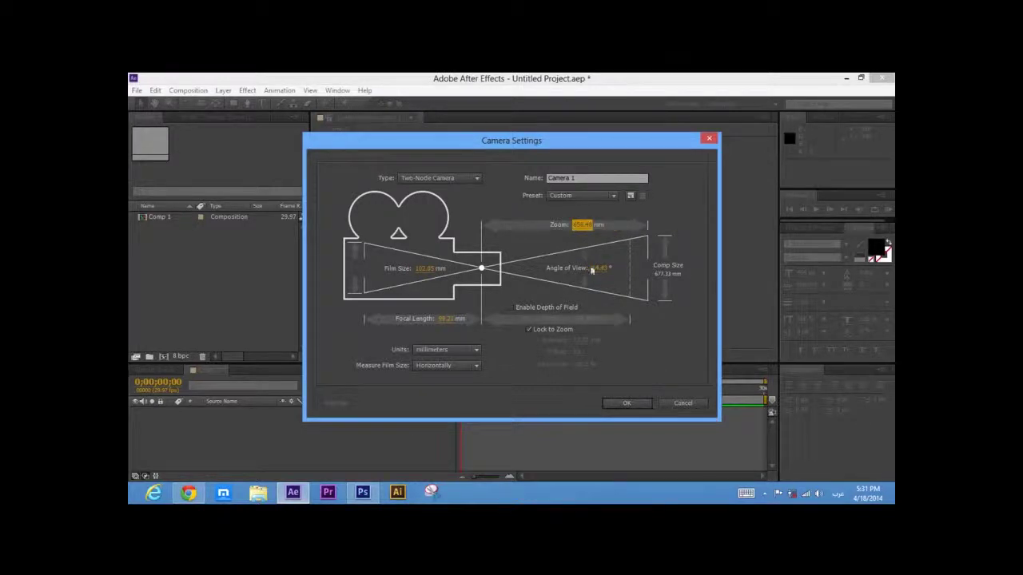
left_click(598, 270)
left_click(446, 319)
left_click(528, 330)
left_click(441, 350)
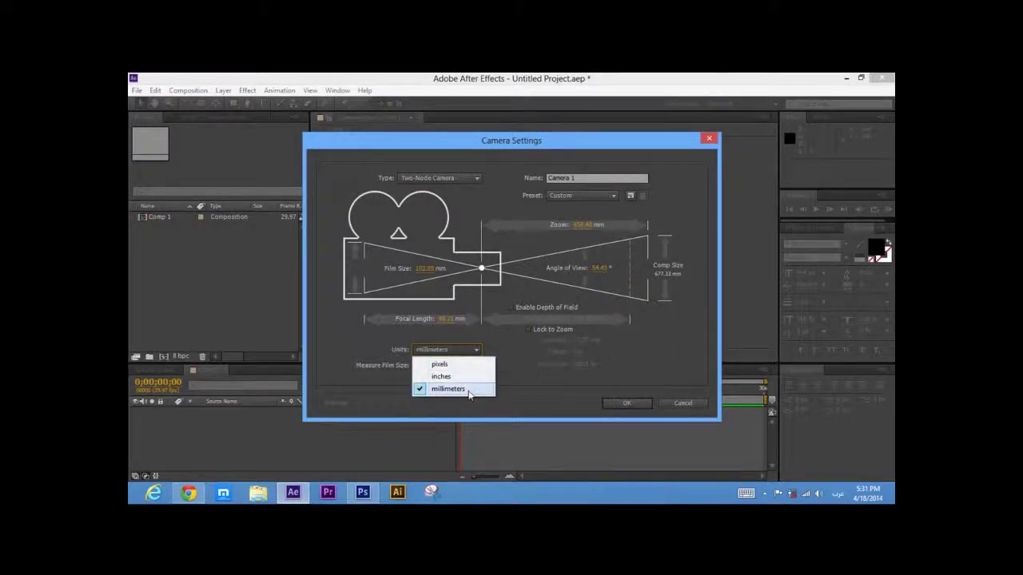
left_click(448, 389)
left_click(626, 403)
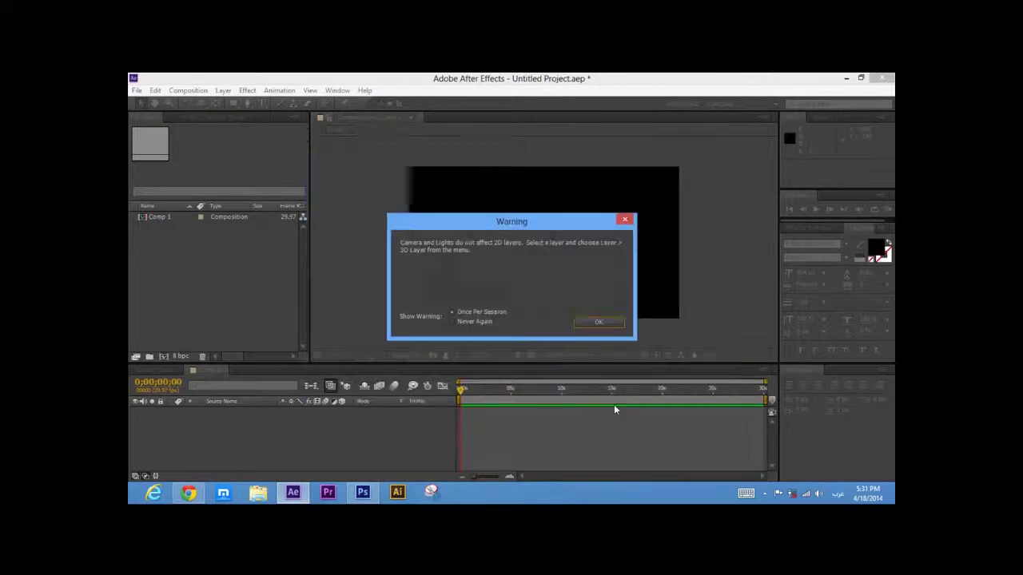
left_click(599, 325)
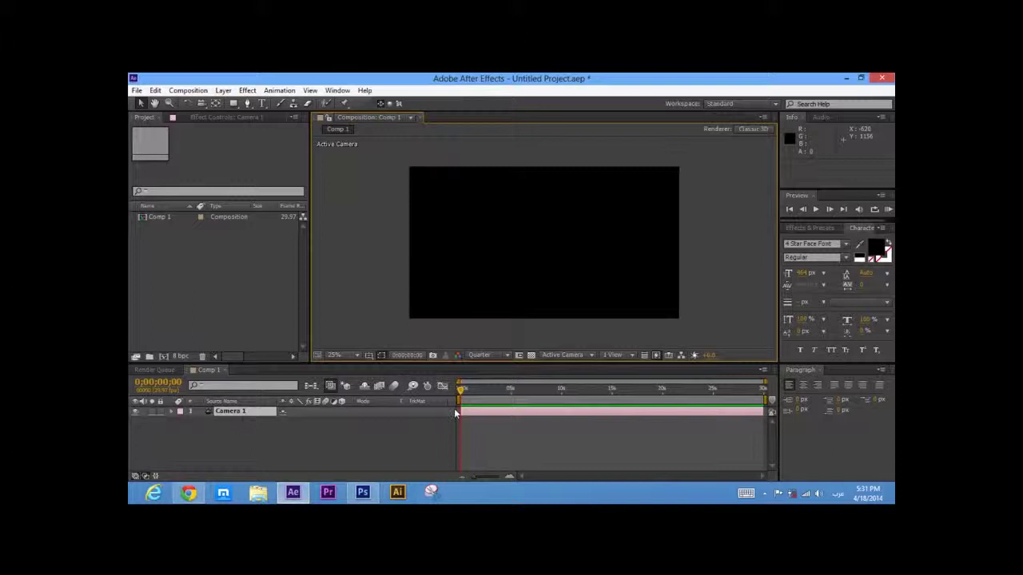
left_click_drag(474, 391, 442, 392)
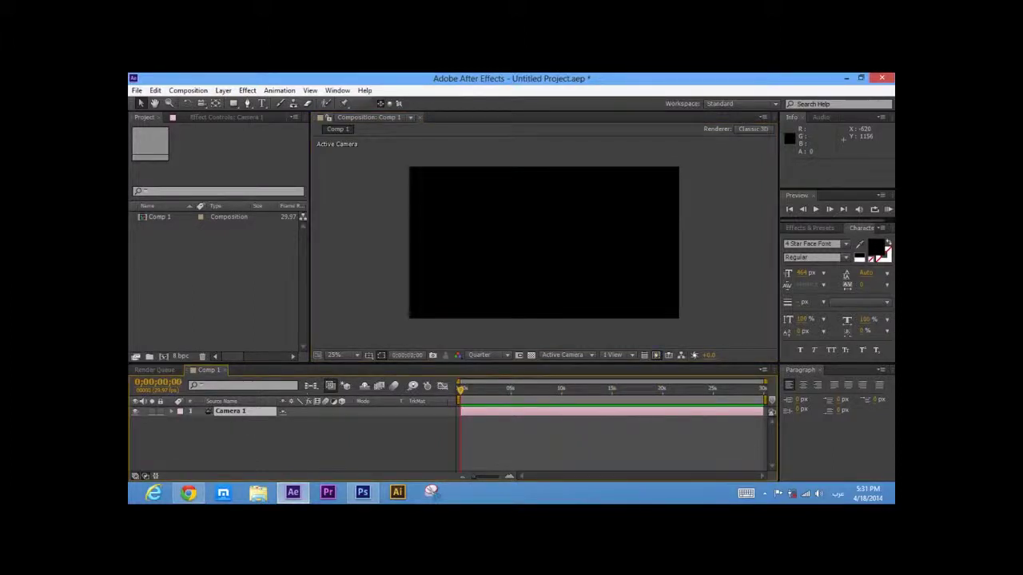
Step: Import all the cloud images from the clouds folder inside "sot & sora" as footage
double_click(226, 298)
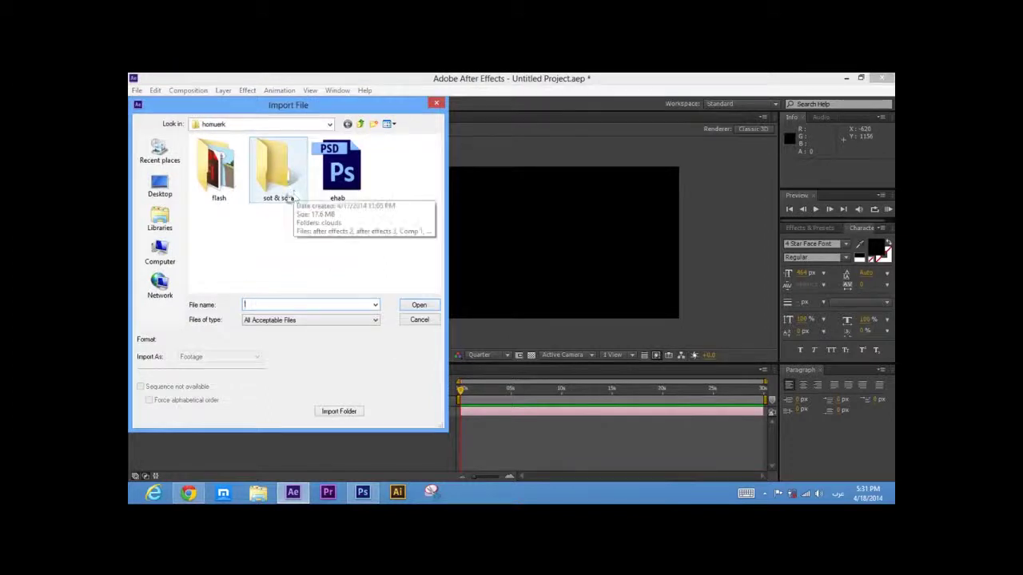
double_click(272, 187)
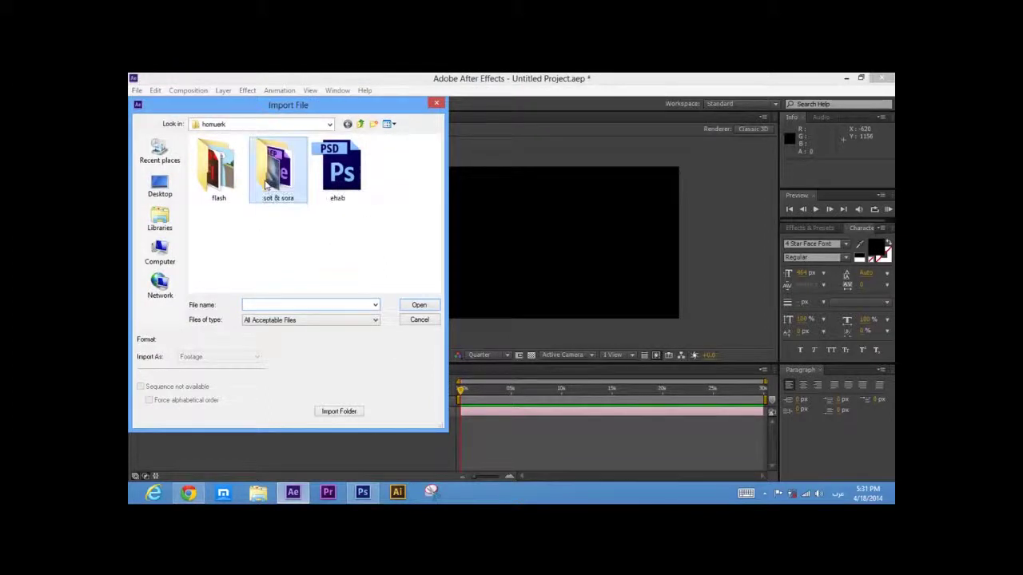
double_click(232, 153)
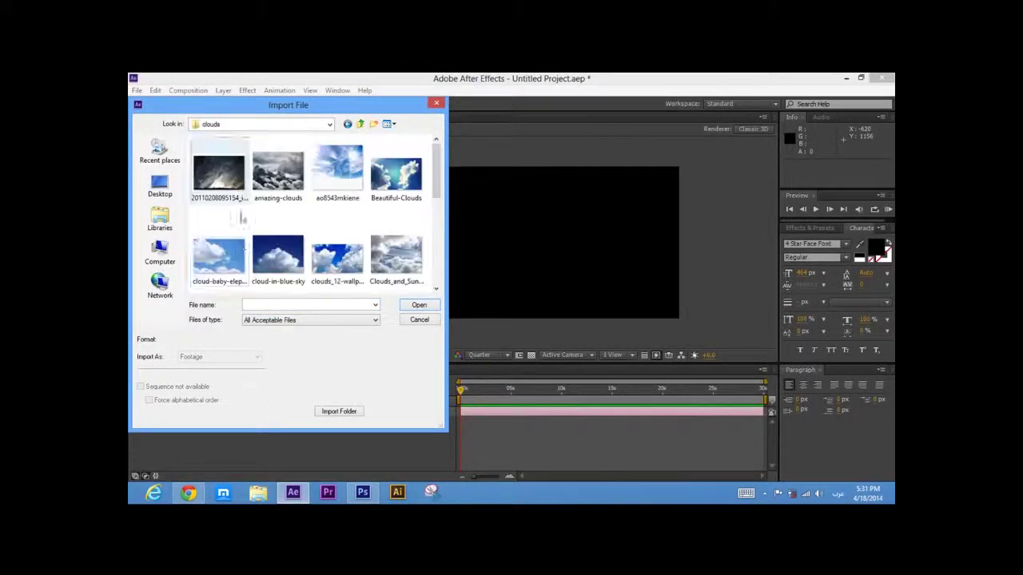
left_click(254, 258)
key("ctrl+a")
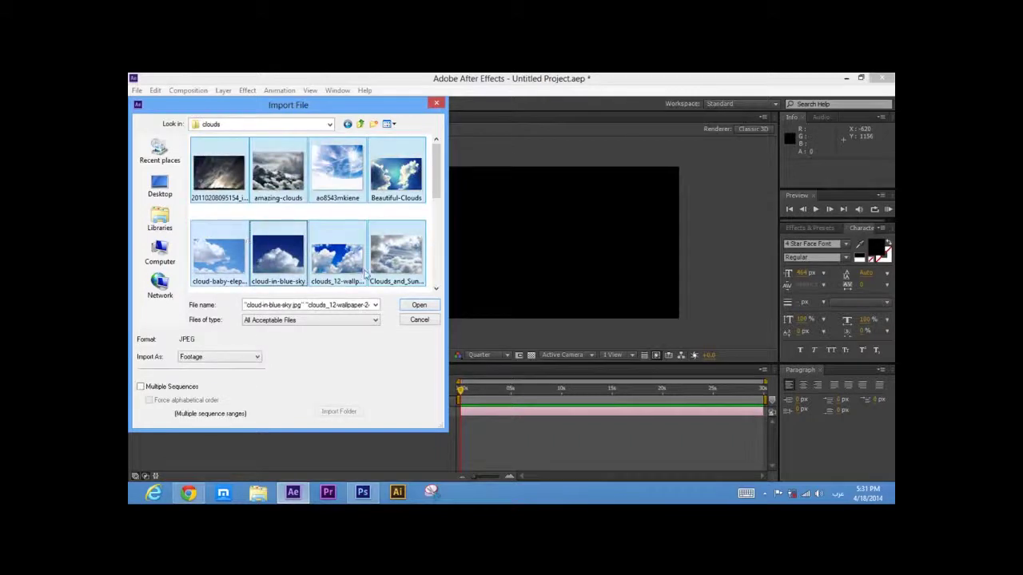
left_click(419, 306)
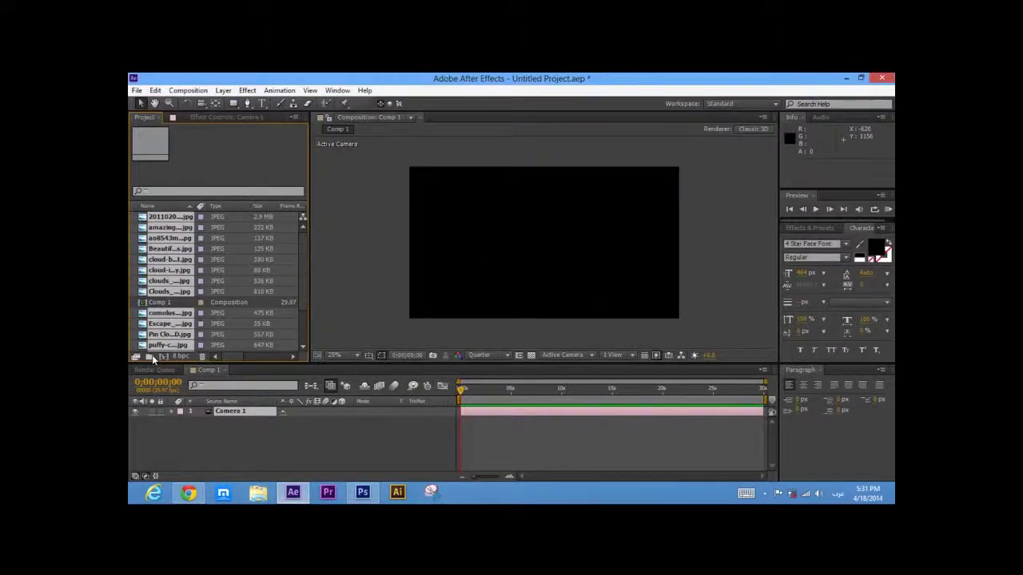
Step: Gather the imported cloud images in a new project folder and name it "simegs"
left_click(150, 358)
left_click(173, 335)
left_click(187, 262, "shift")
left_click_drag(187, 262, 163, 313)
left_click(164, 293)
left_click(179, 217, "shift")
left_click_drag(179, 218, 167, 313)
left_click(169, 230)
key("Return")
type("simegs")
key("Return")
Step: Add cumulus_clouds.jpg to the composition beneath Camera 1 and make it a 3D layer
left_click(183, 271)
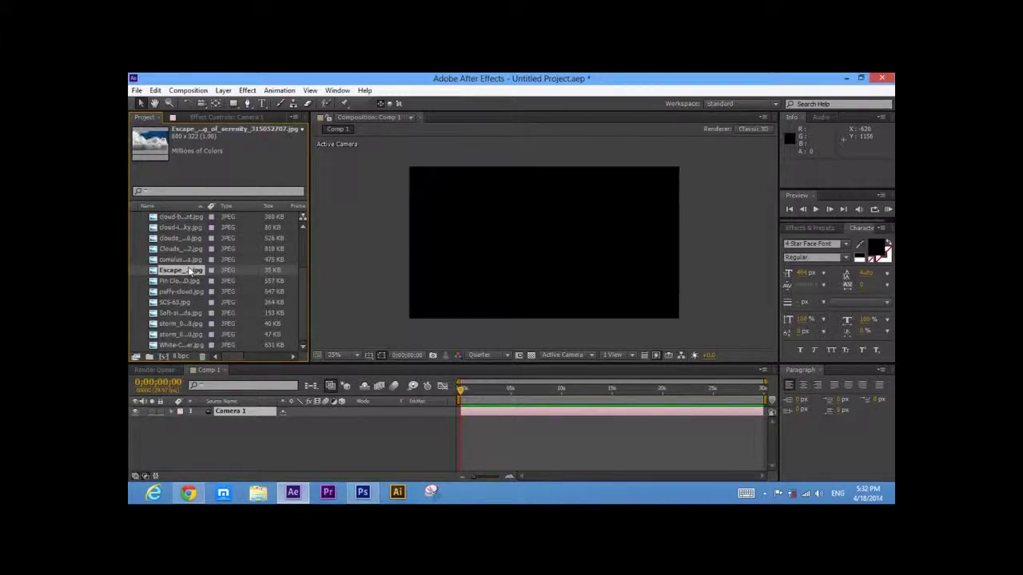
left_click_drag(182, 260, 539, 246)
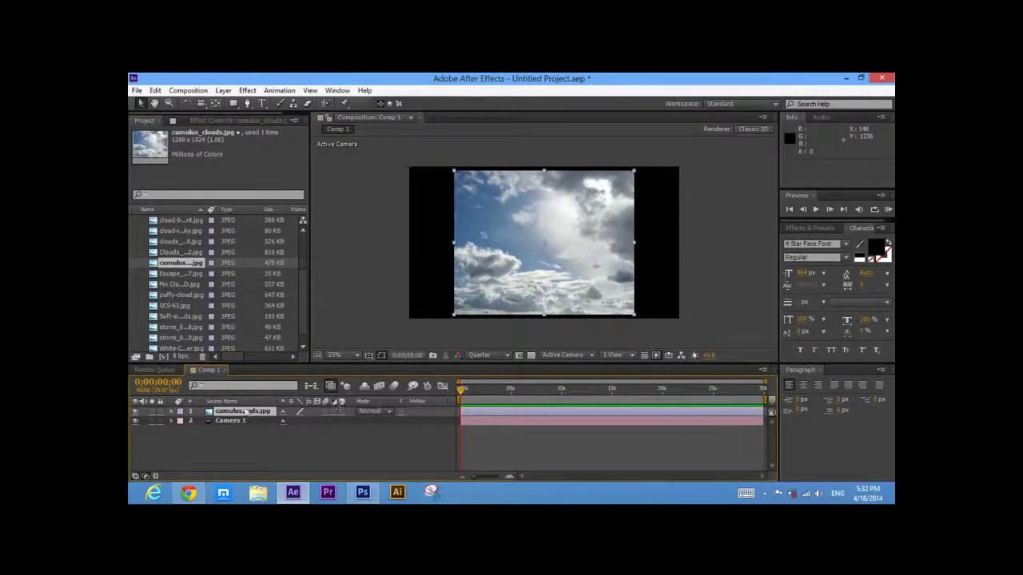
left_click_drag(235, 447, 234, 448)
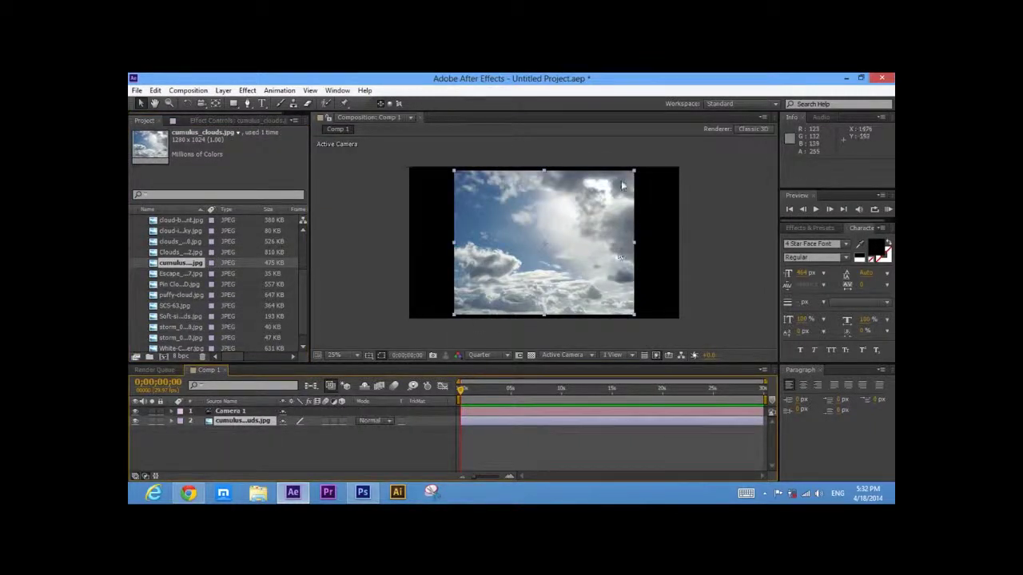
left_click(342, 421)
Step: Set the cumulus clouds layer's Z position to 20000 and scale it up to about 1839% to fill the frame
key("p")
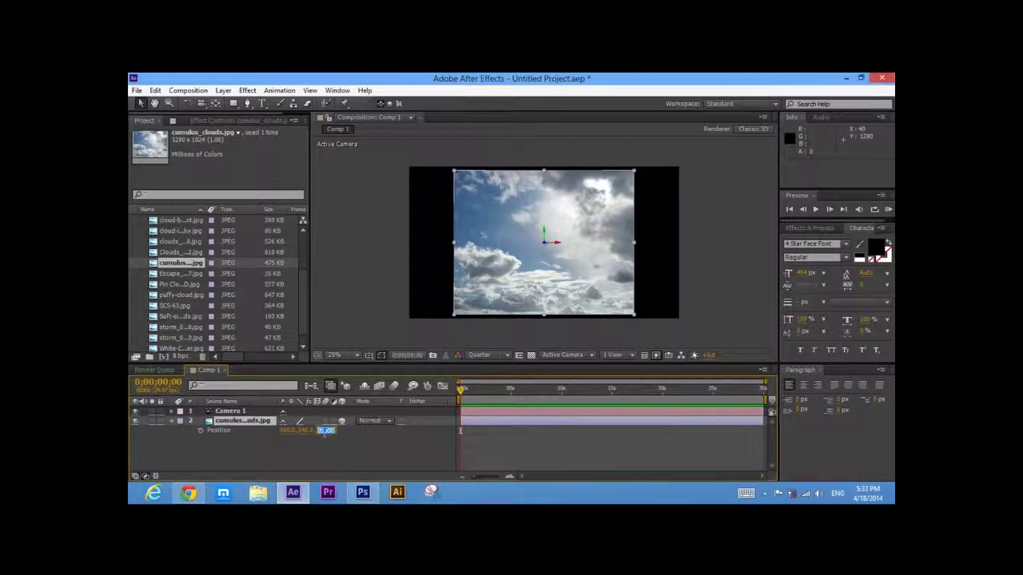
type("20000")
key("Return")
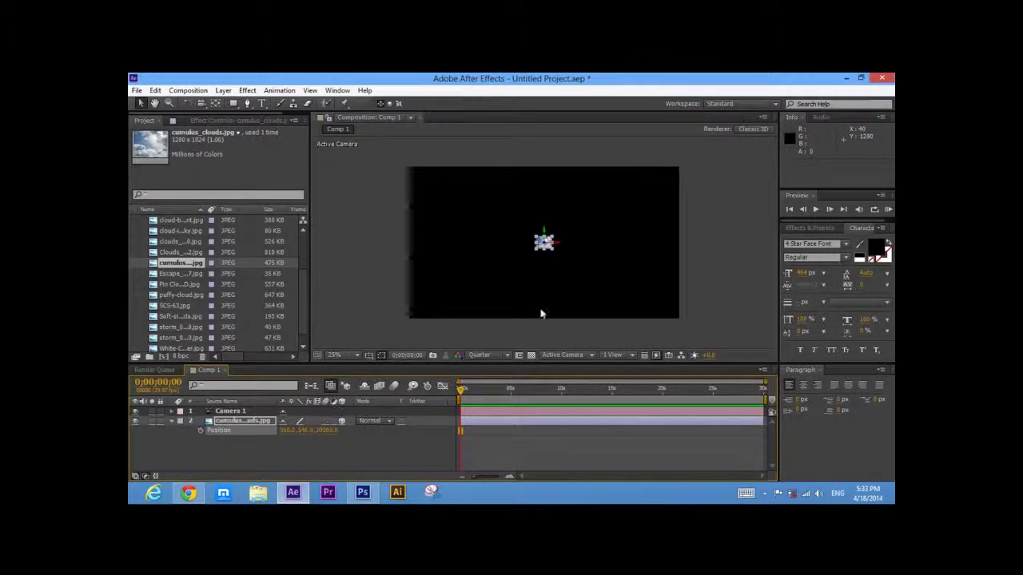
left_click_drag(551, 241, 791, 131)
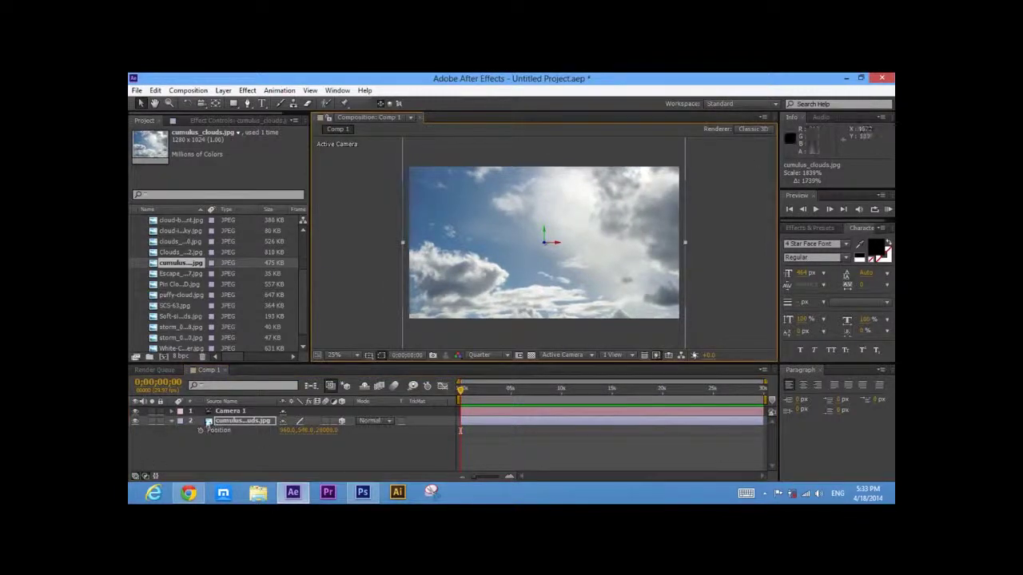
Step: Set the Z position of Camera 1 to -20000
left_click(237, 411)
key("p")
left_click(325, 421)
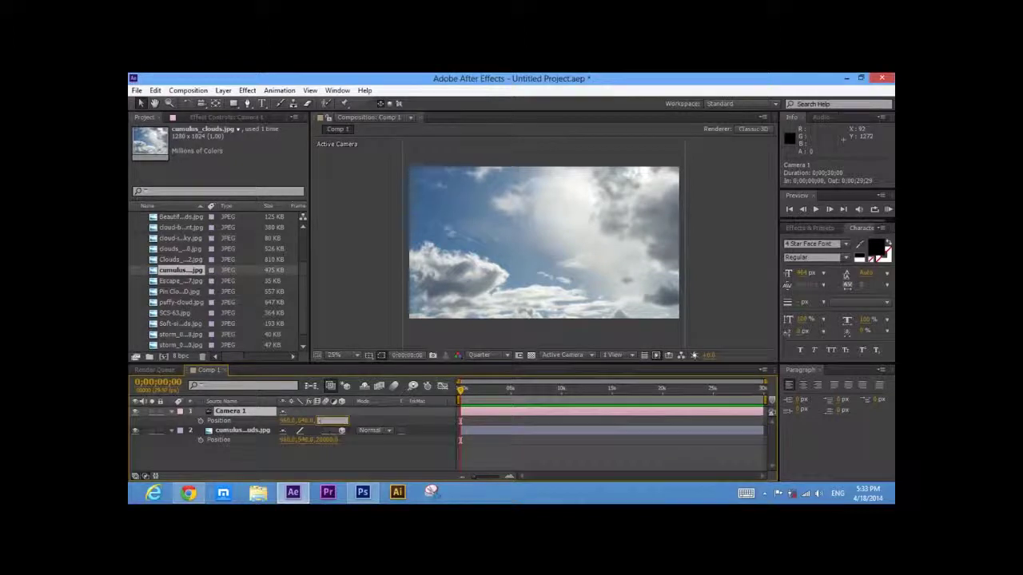
key("Return")
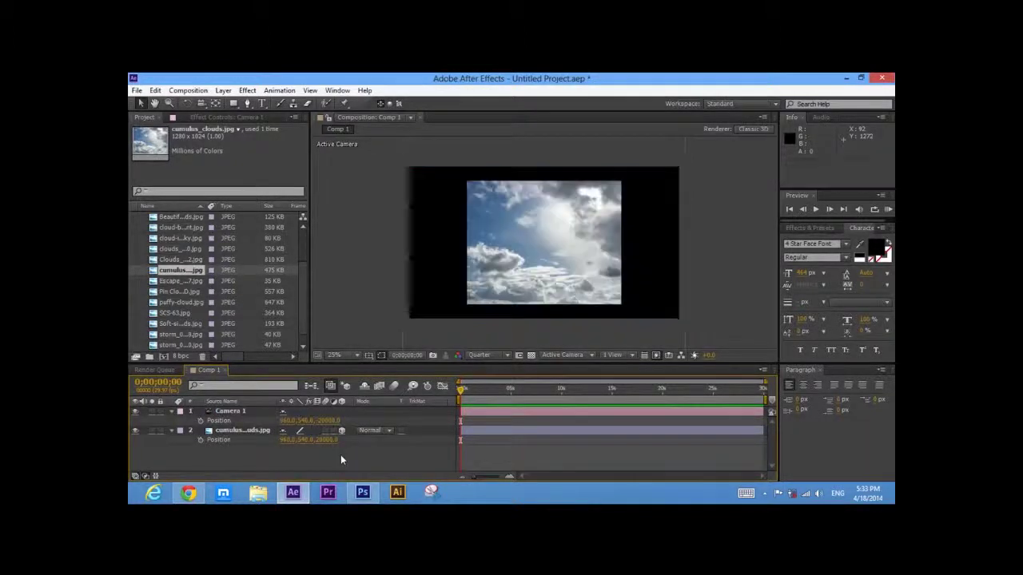
Step: Enlarge the cumulus clouds layer until it fills the whole composition frame as seen from the camera
left_click(474, 305)
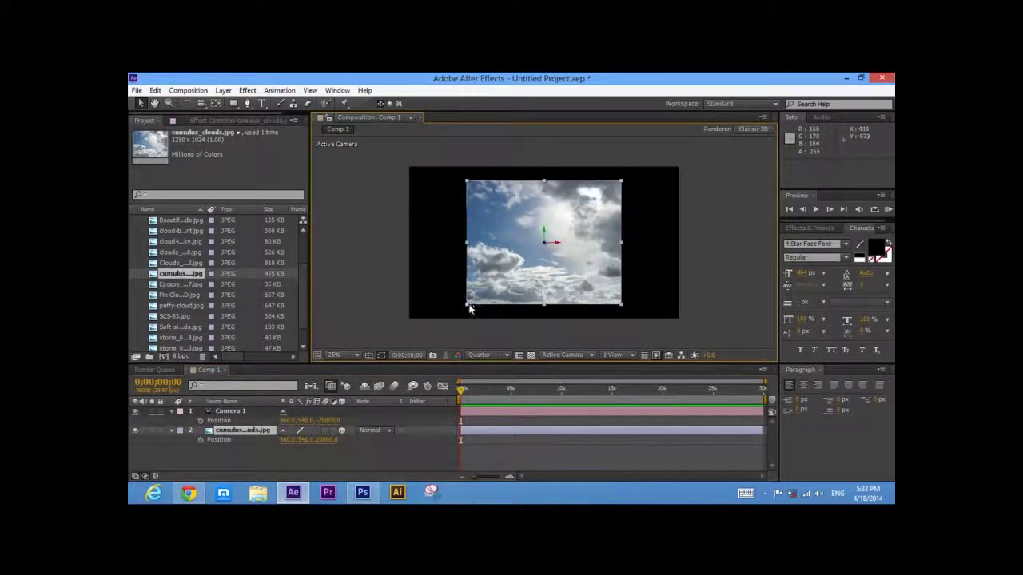
left_click_drag(468, 308, 344, 353)
left_click(727, 258)
Step: Find the Tint color correction effect and apply it to the cumulus clouds layer
left_click(809, 227)
left_click(824, 242)
type("til")
type("nt")
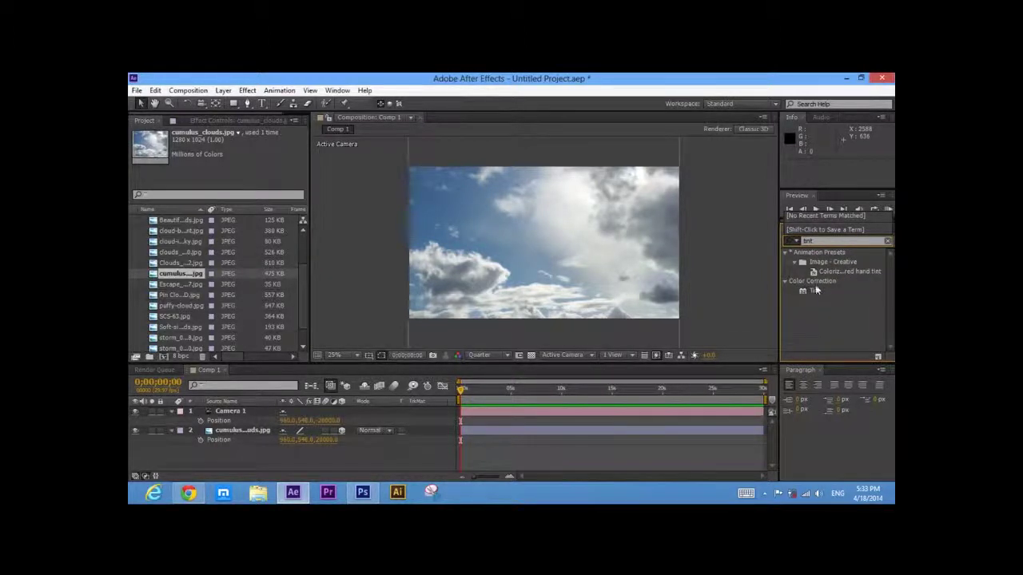
left_click_drag(815, 290, 589, 264)
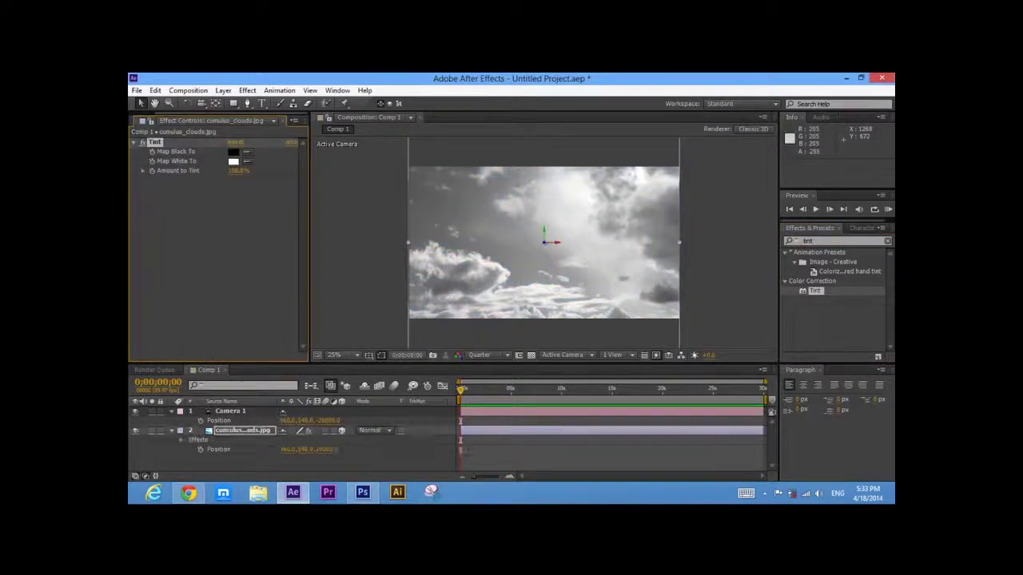
left_click(726, 255)
left_click_drag(804, 241, 820, 240)
left_click(817, 313)
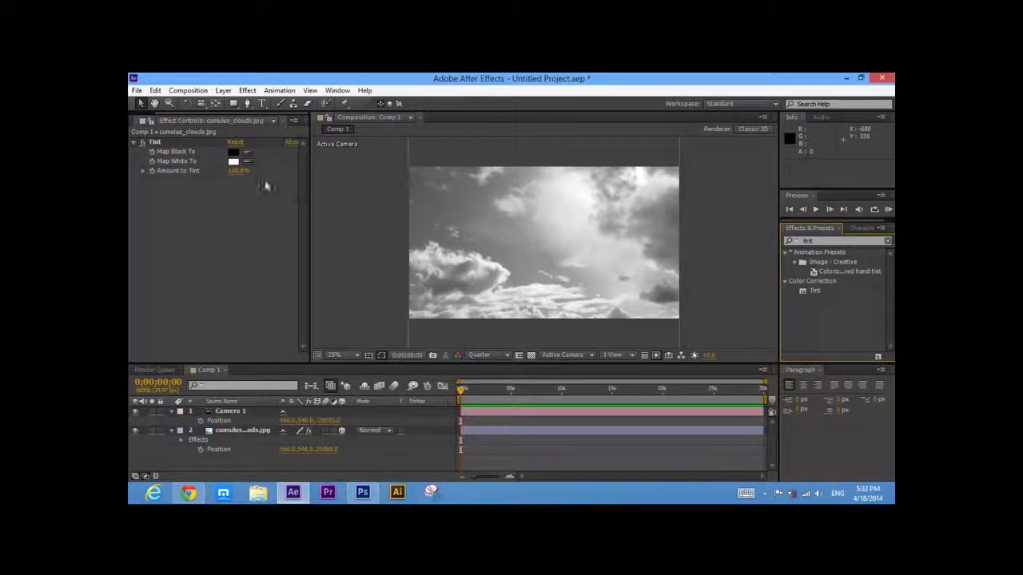
Step: Collapse the expanded properties of the Camera 1 and cumulus clouds layers in the timeline
left_click(171, 411)
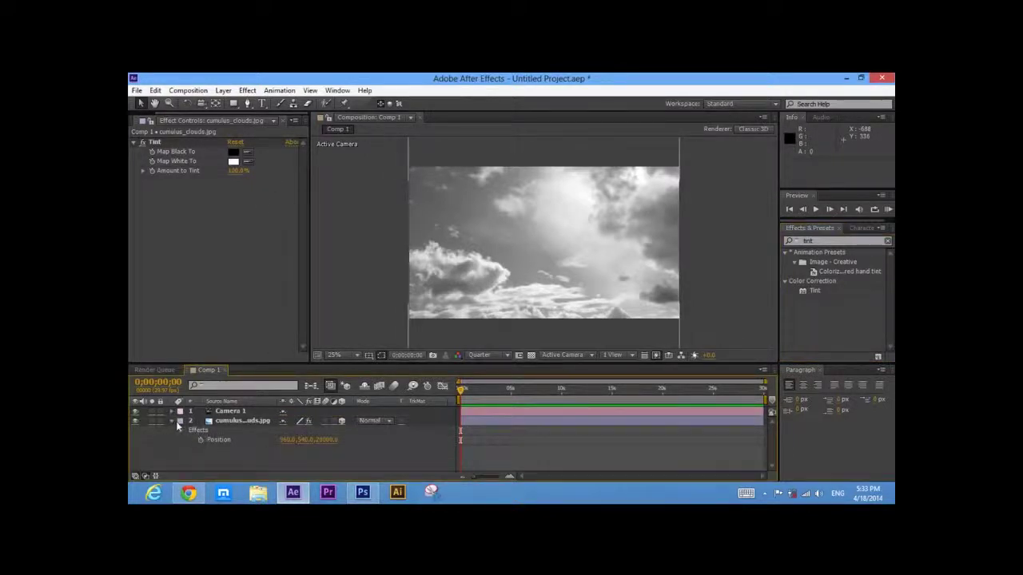
left_click(173, 421)
left_click(335, 324)
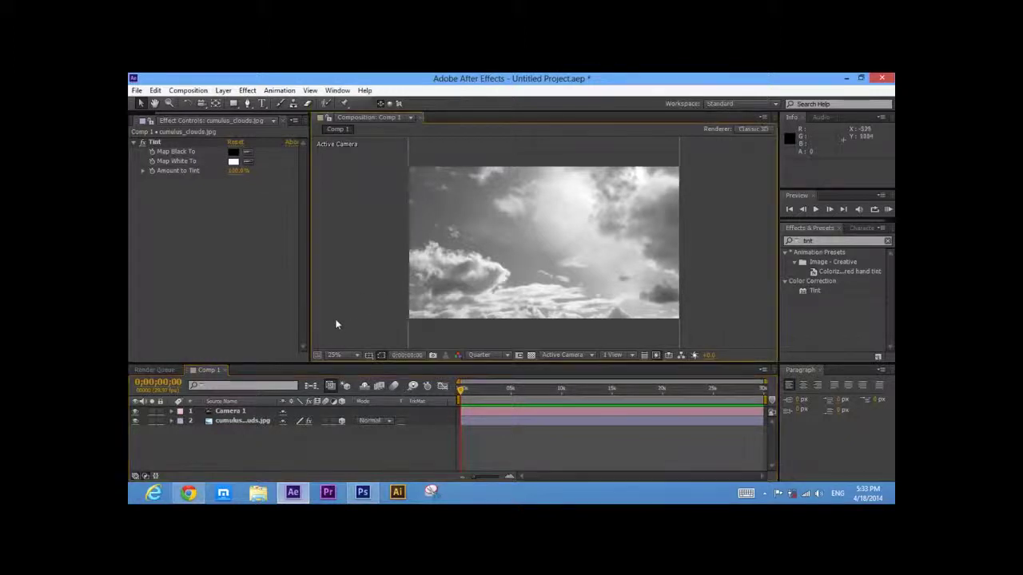
left_click(333, 443)
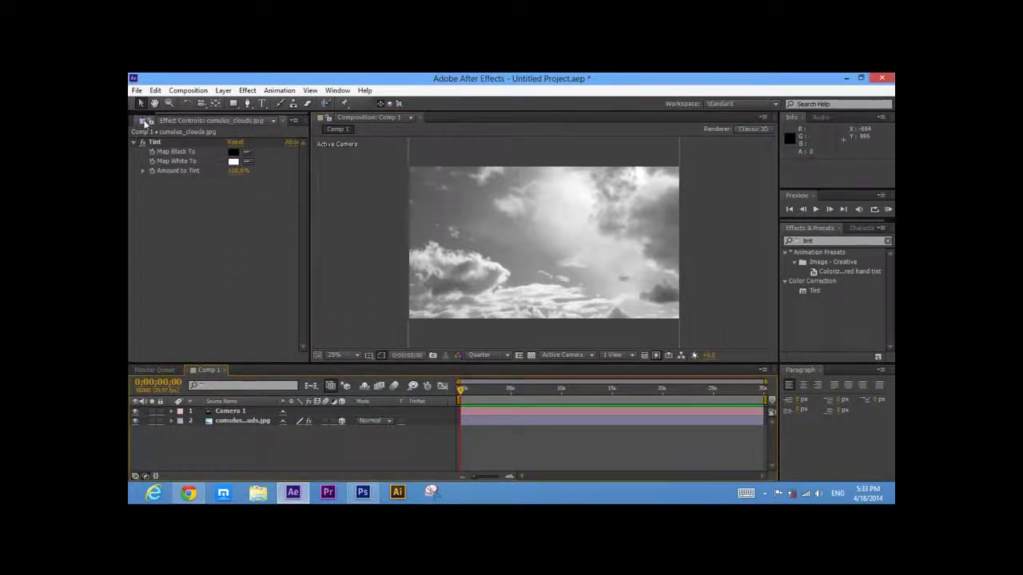
Step: Add cloud-in-blue-sky.jpg to the center of the composition as a new layer
left_click(139, 118)
left_click(203, 262)
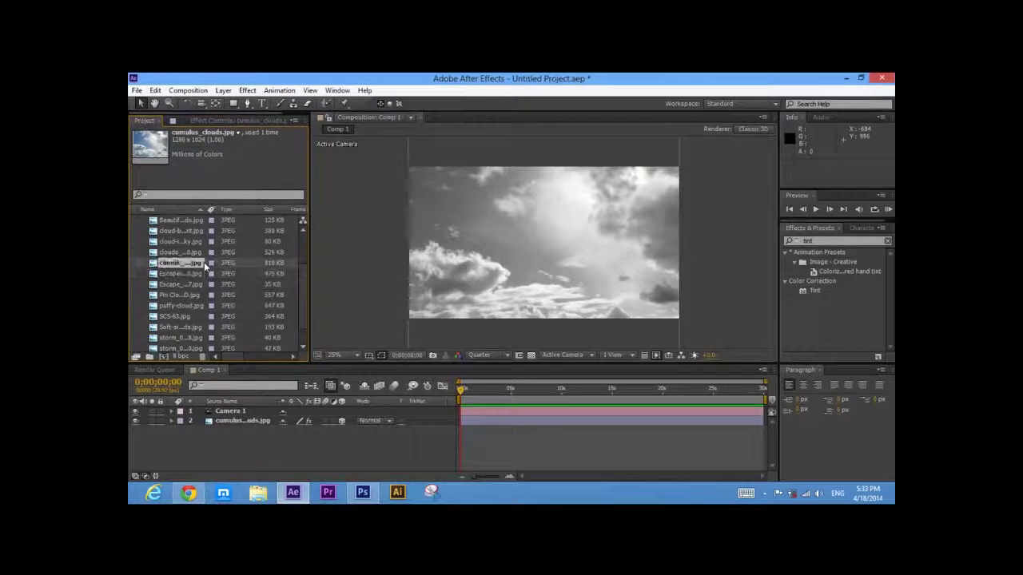
left_click(182, 241)
left_click_drag(190, 246, 543, 247)
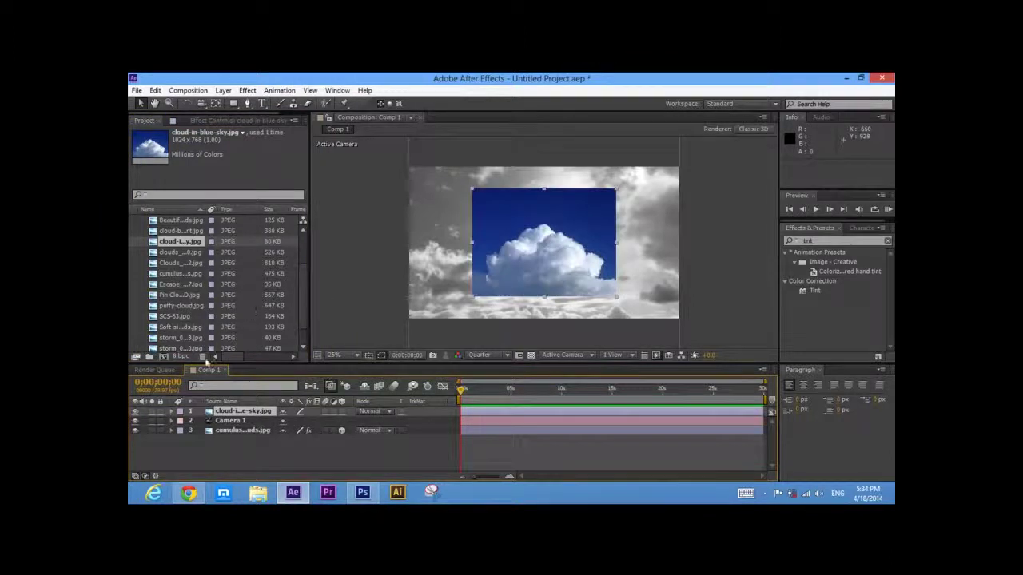
Step: Draw a closed curved mask with the Pen tool around the white cloud on the cloud-in-blue-sky layer
left_click(247, 104)
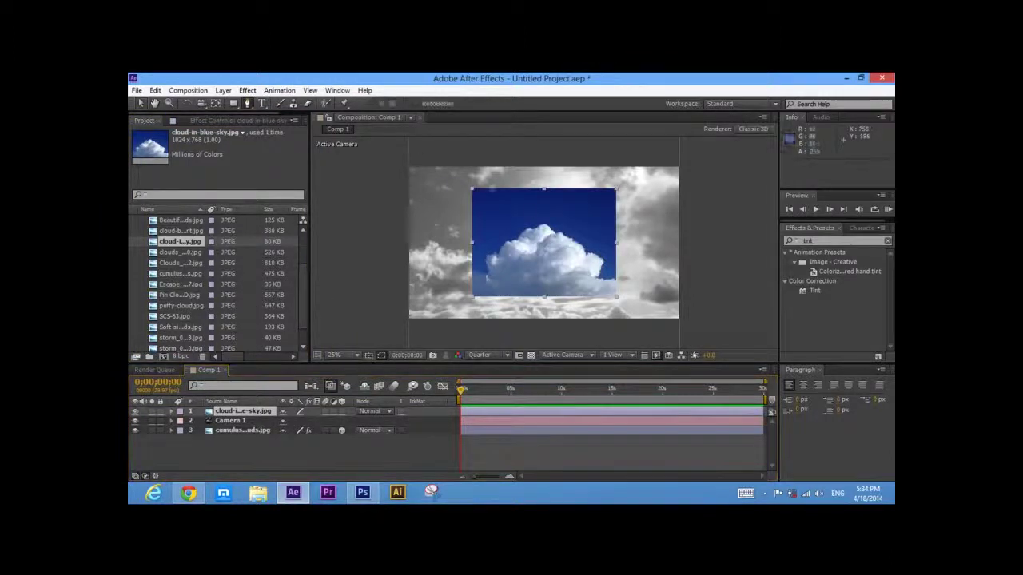
left_click_drag(587, 251, 609, 261)
left_click(558, 231)
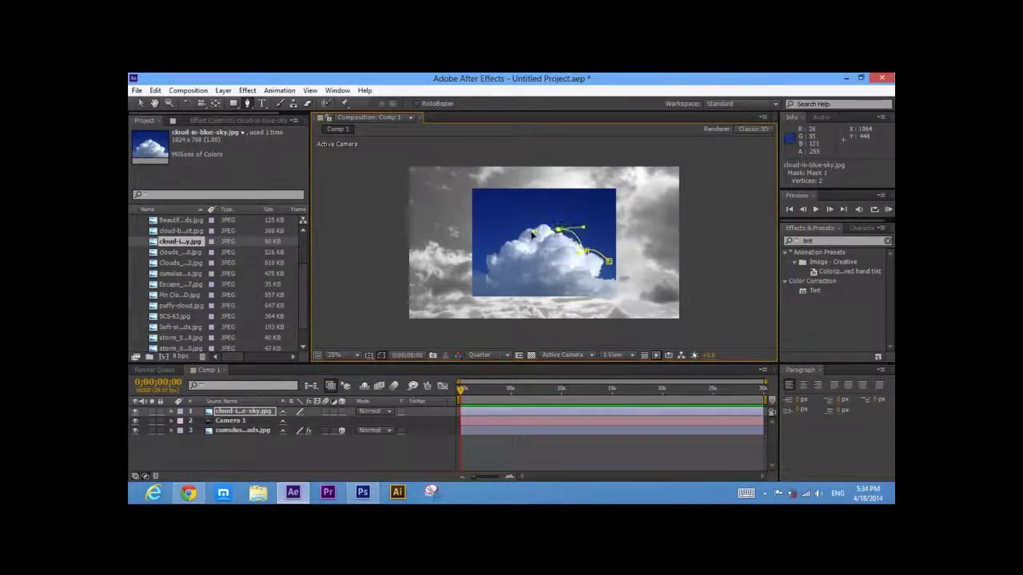
left_click_drag(516, 230, 492, 245)
left_click_drag(488, 257, 563, 299)
left_click(586, 290)
left_click(604, 281)
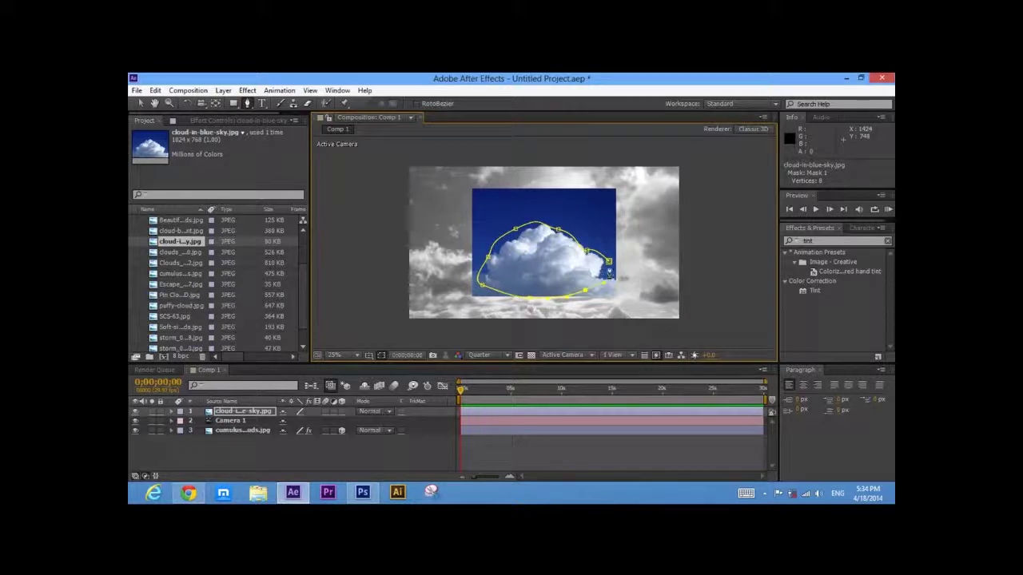
left_click(589, 251)
Step: Feather the cloud mask by about 196 pixels and move the cloud layer to the lower-left corner of the frame
key("f")
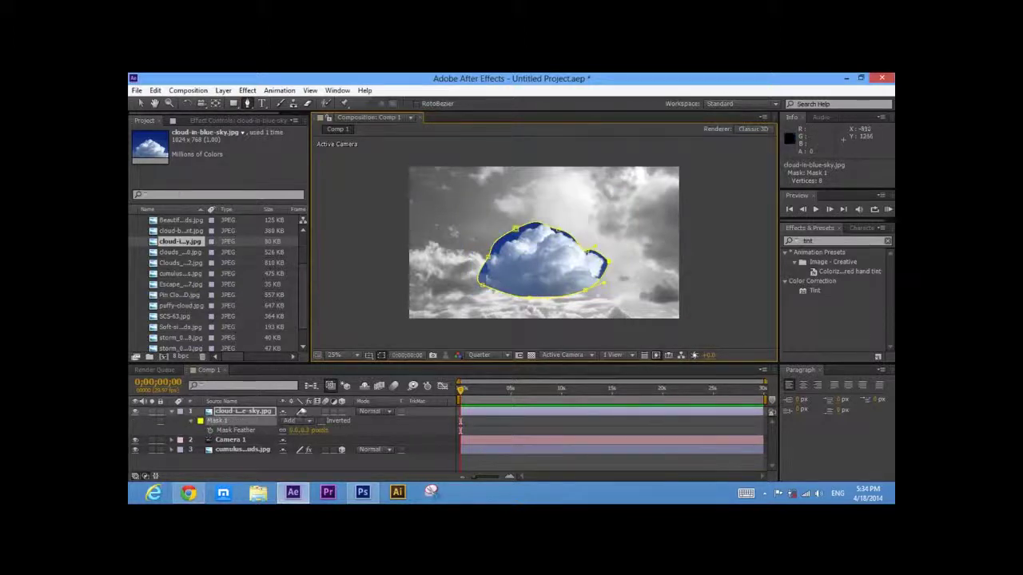
left_click_drag(294, 430, 389, 394)
key("v")
left_click_drag(529, 275, 469, 298)
left_click_drag(311, 430, 292, 430)
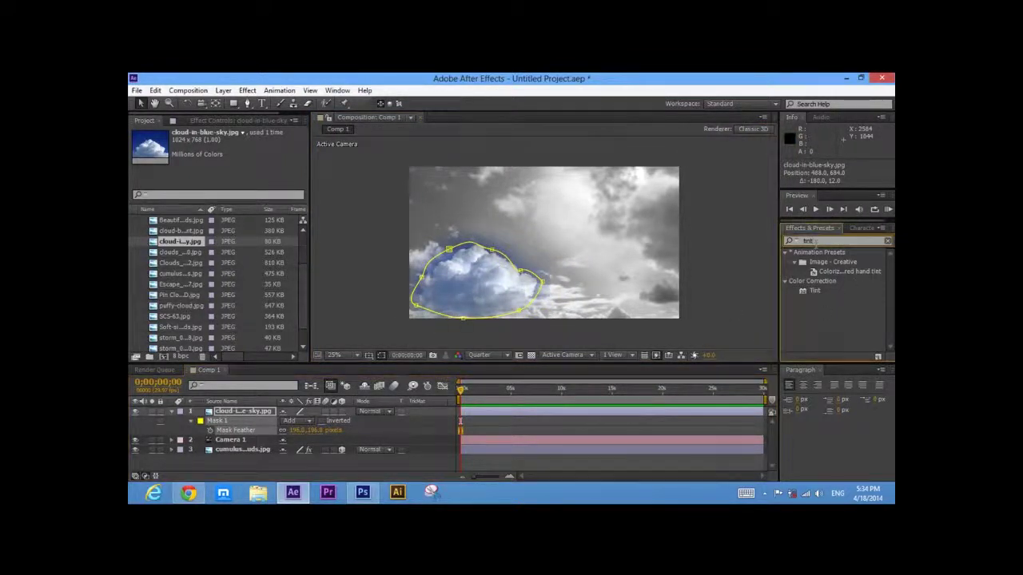
Step: Apply the Tint effect to the masked cloud-in-blue-sky layer
left_click_drag(815, 291, 438, 286)
left_click(642, 263)
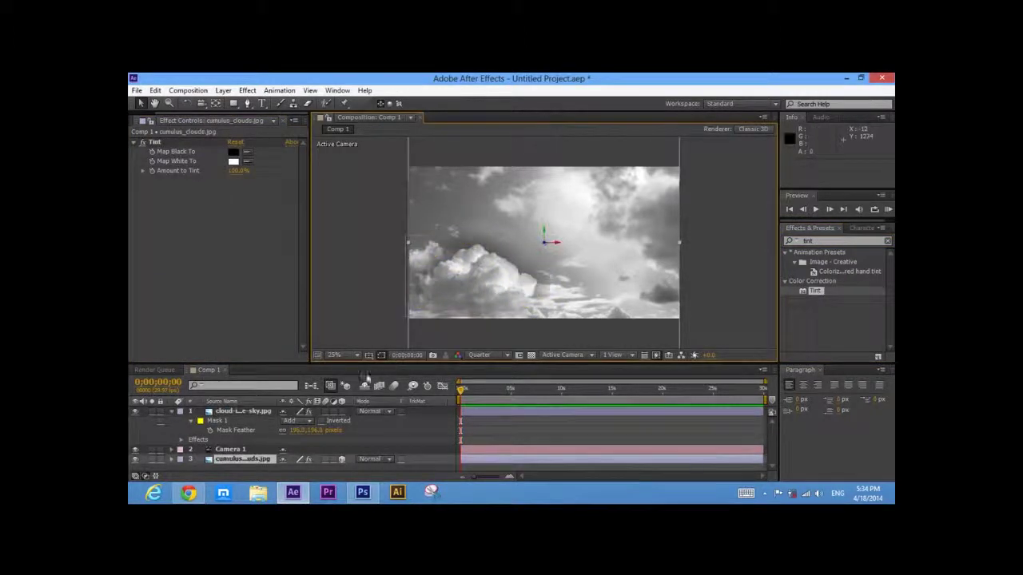
Step: Set the cloud-in-blue-sky mask feather to 97 pixels and shift the masked cloud slightly downward
left_click(246, 413)
left_click_drag(295, 431, 240, 431)
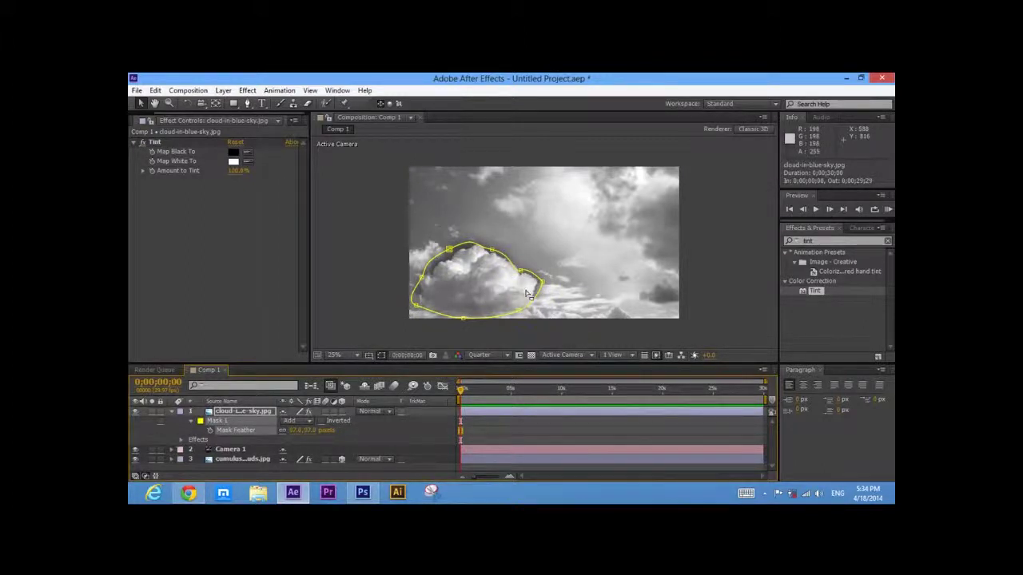
mouse_move(498, 292)
left_mouse_down()
mouse_move(550, 296)
mouse_move(514, 290)
mouse_move(505, 301)
left_mouse_up()
left_click(510, 334)
left_click_drag(509, 336, 460, 299)
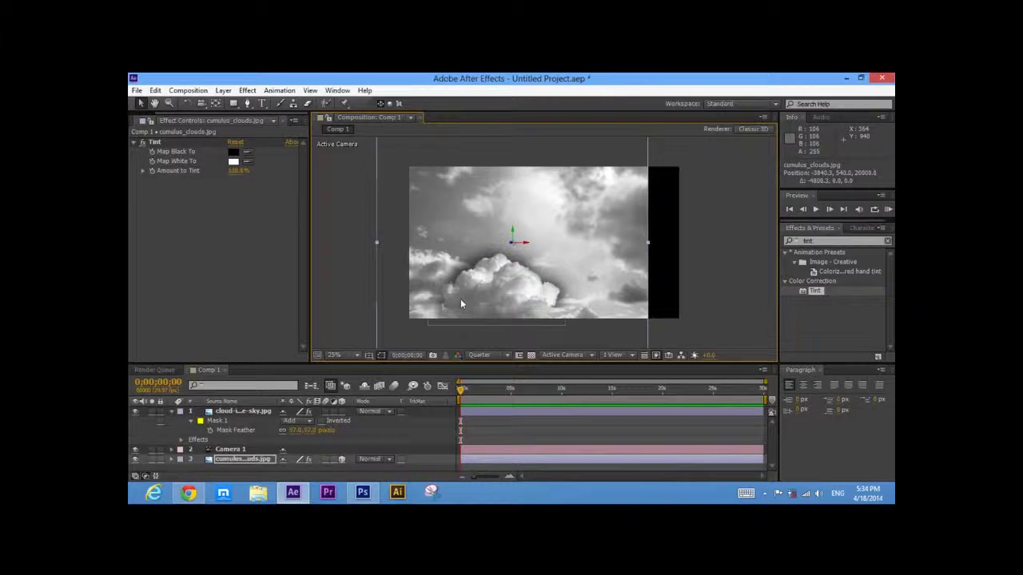
key("ctrl+z")
Step: Nudge the masked cloud toward the lower-left corner, place its layer below Camera 1 and lock the cumulus_clouds layer
left_click(300, 412)
left_click_drag(501, 318, 480, 316)
left_click_drag(232, 413, 258, 415)
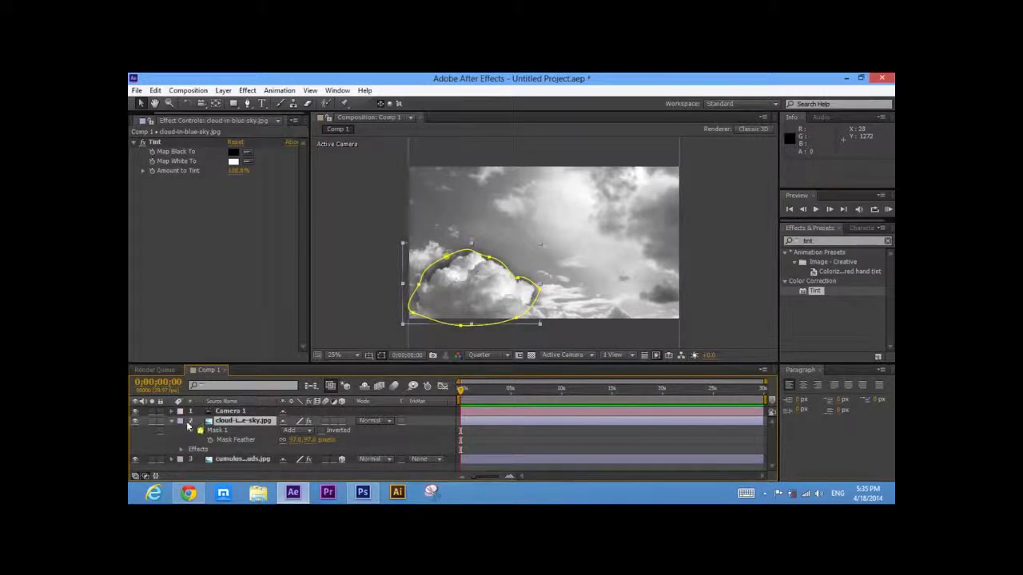
left_click(171, 421)
left_click(160, 430)
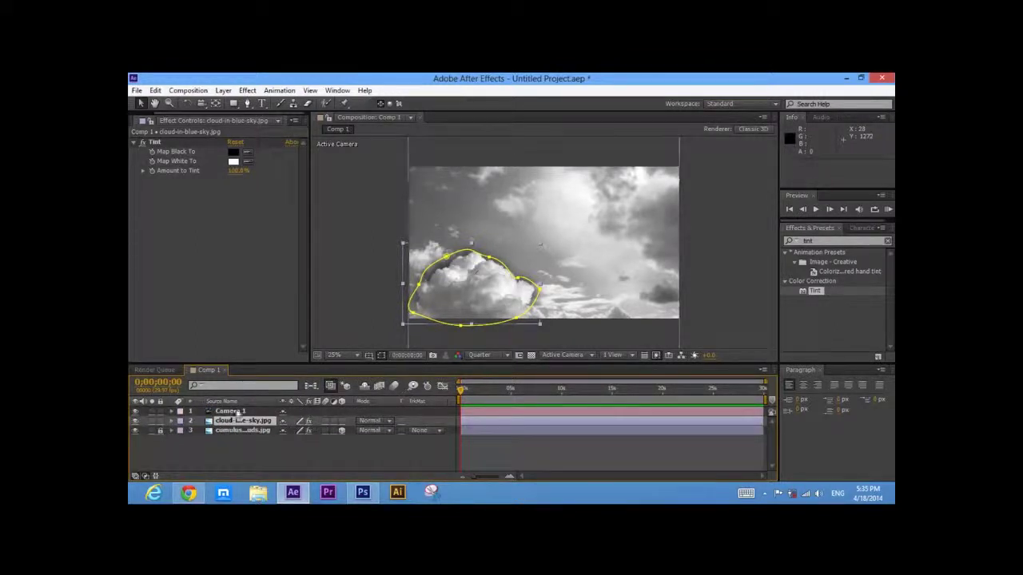
Step: Make the cloud-in-blue-sky layer 3D and enlarge it to fill the lower-left part of the frame
key("p")
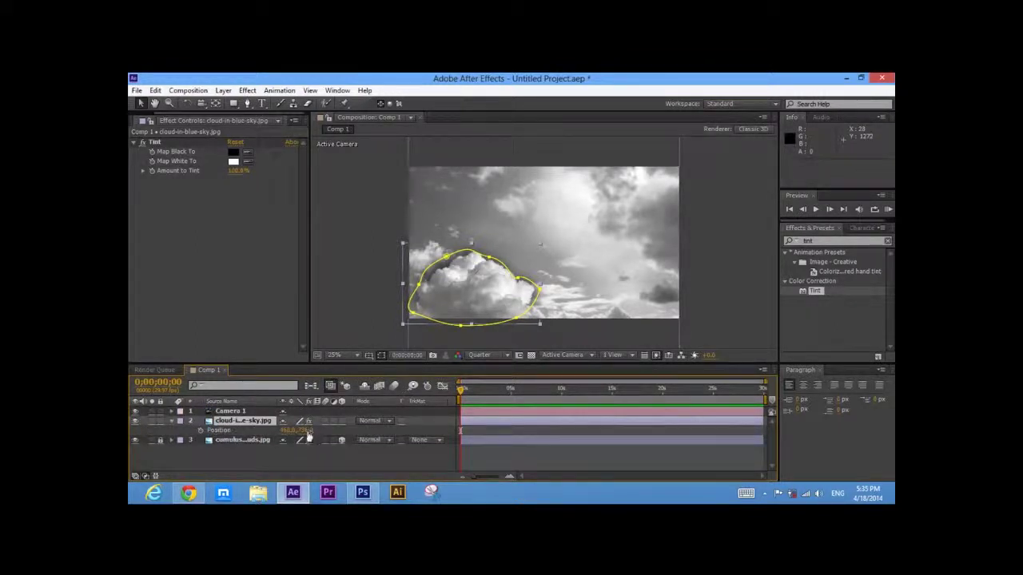
left_click(341, 421)
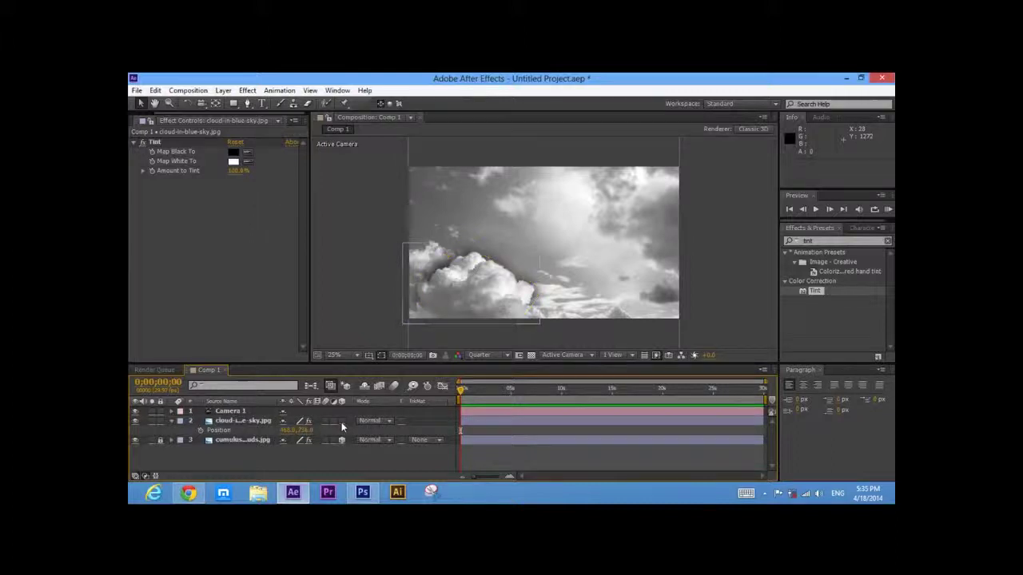
left_click(539, 249)
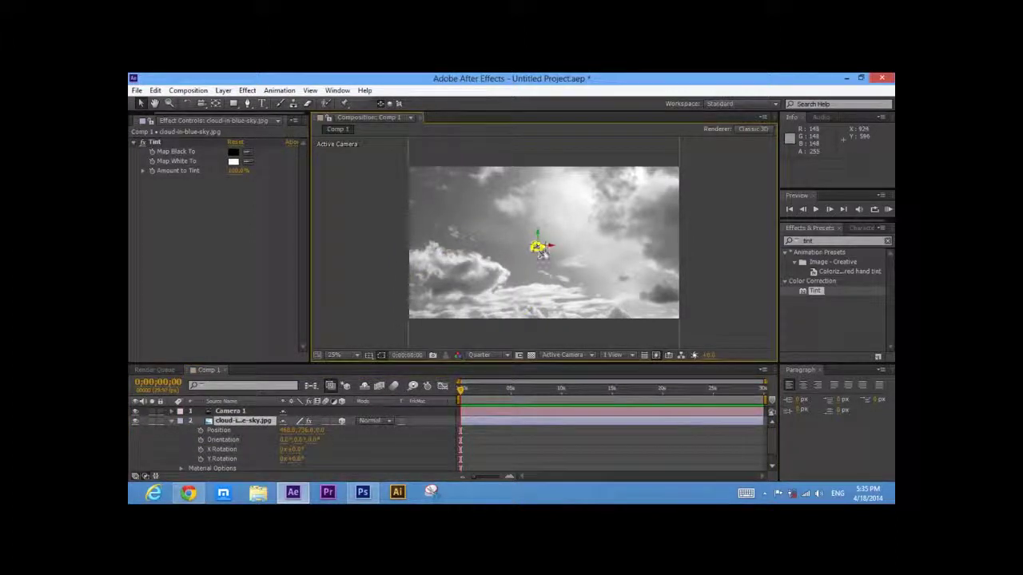
left_click_drag(550, 255, 557, 282)
key("ctrl+z")
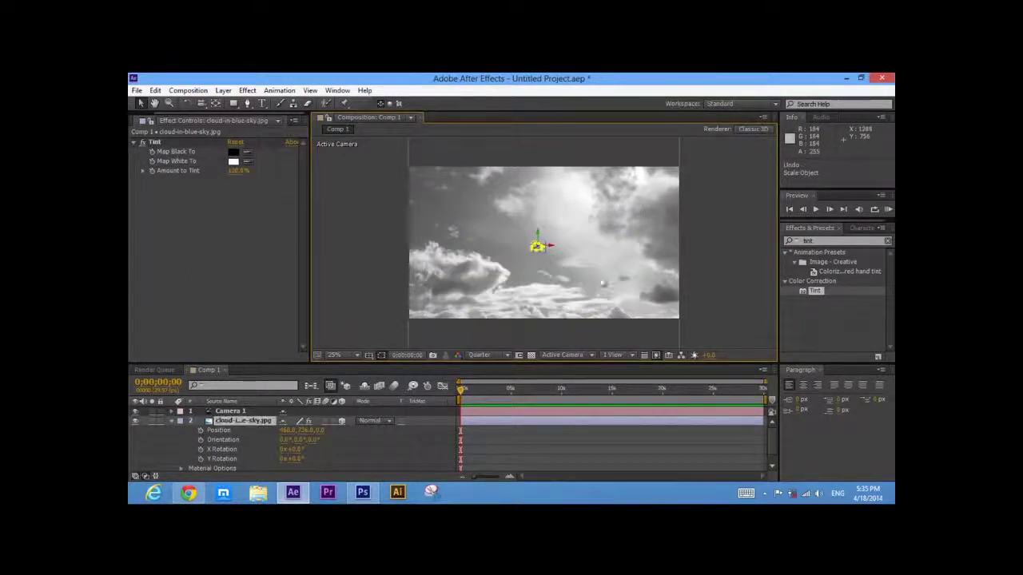
left_click_drag(546, 255, 650, 323)
left_click_drag(557, 284, 508, 287)
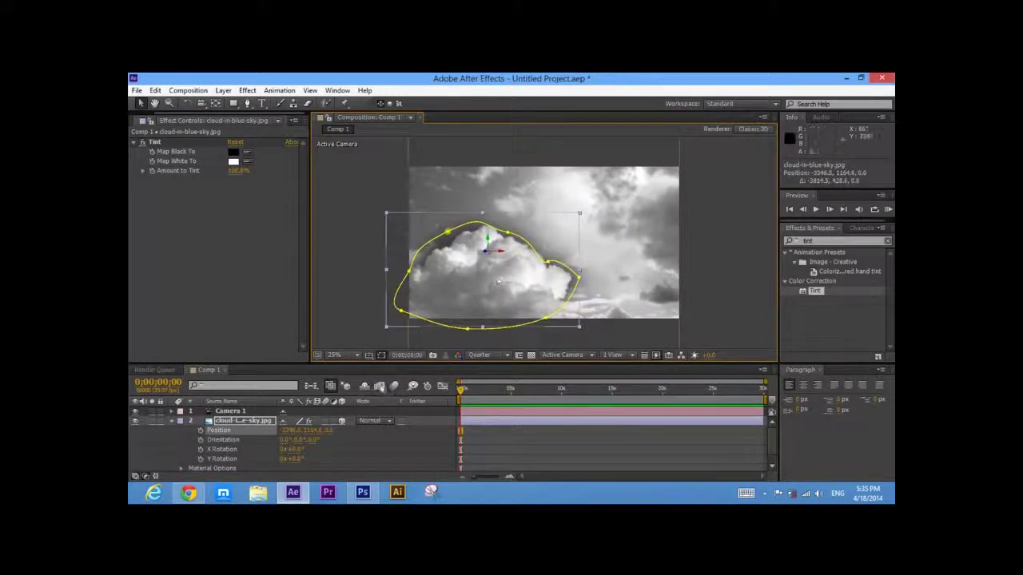
Step: Set the cloud-in-blue-sky layer's Z position to 1500, realign it in the lower-left corner and lock the layer
left_click(329, 430)
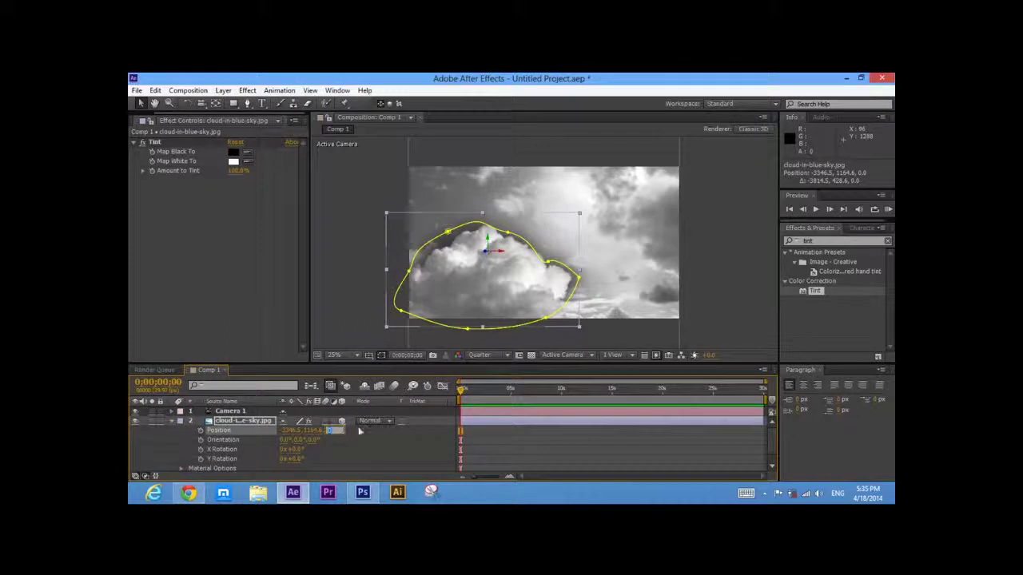
key("BackSpace")
key("Return")
left_click(445, 340)
left_click_drag(482, 292, 476, 294)
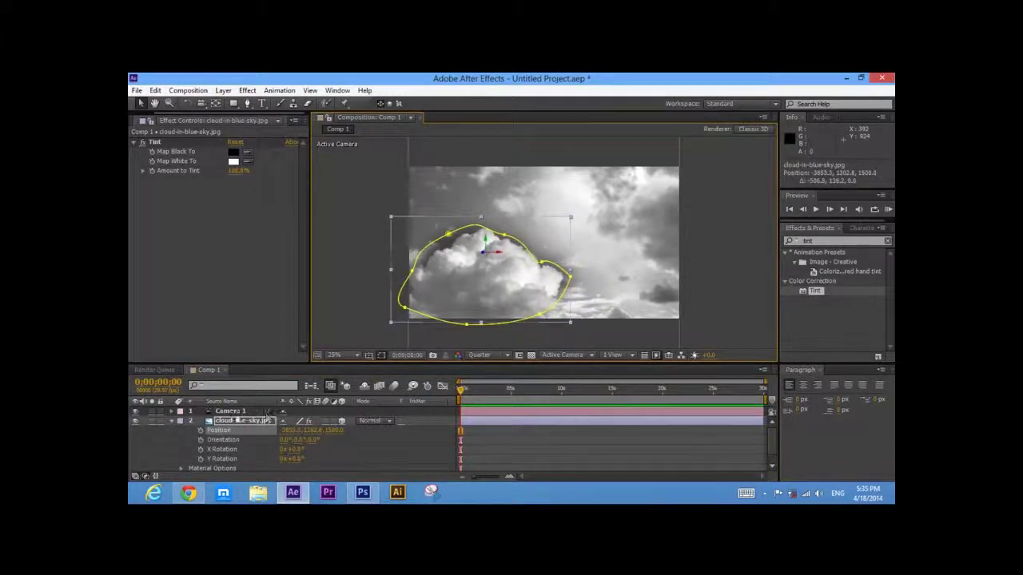
left_click(171, 423)
left_click(160, 421)
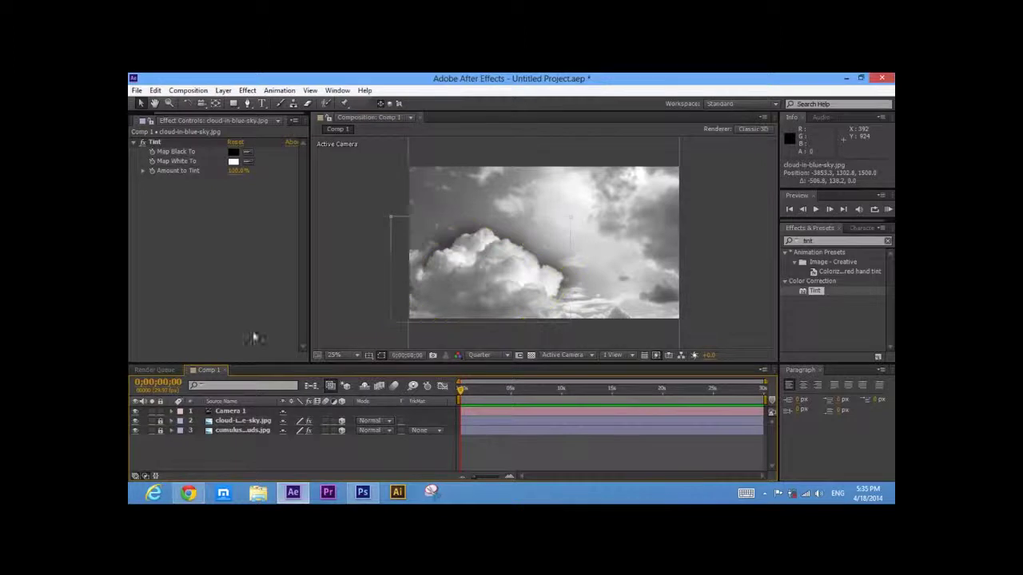
Step: Add the storm_04_dec_15 image to the center of the composition as a 3D layer below Camera 1
left_click(134, 121)
left_click(175, 294)
left_click(173, 326)
left_click(180, 337)
left_click_drag(230, 327, 543, 243)
left_click(342, 411)
left_click_drag(235, 412, 210, 427)
key("p")
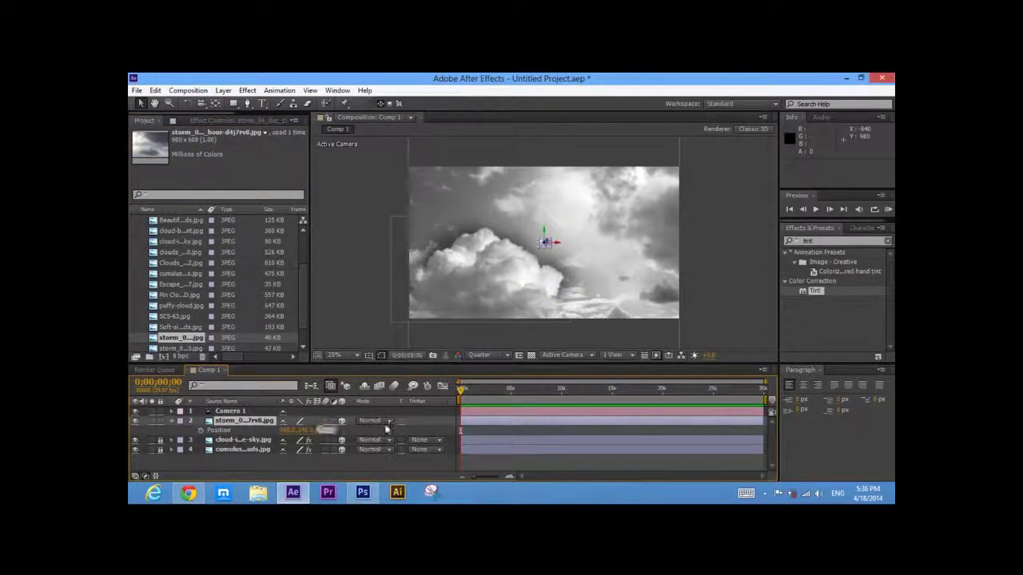
Step: Set the storm layer's Z position to 1200 and enlarge it to cover most of the frame
left_click(553, 251)
left_click(550, 245)
left_click_drag(552, 248, 657, 338)
key("ctrl+z")
key("ctrl+z")
key("ctrl+z")
left_click_drag(552, 248, 656, 317)
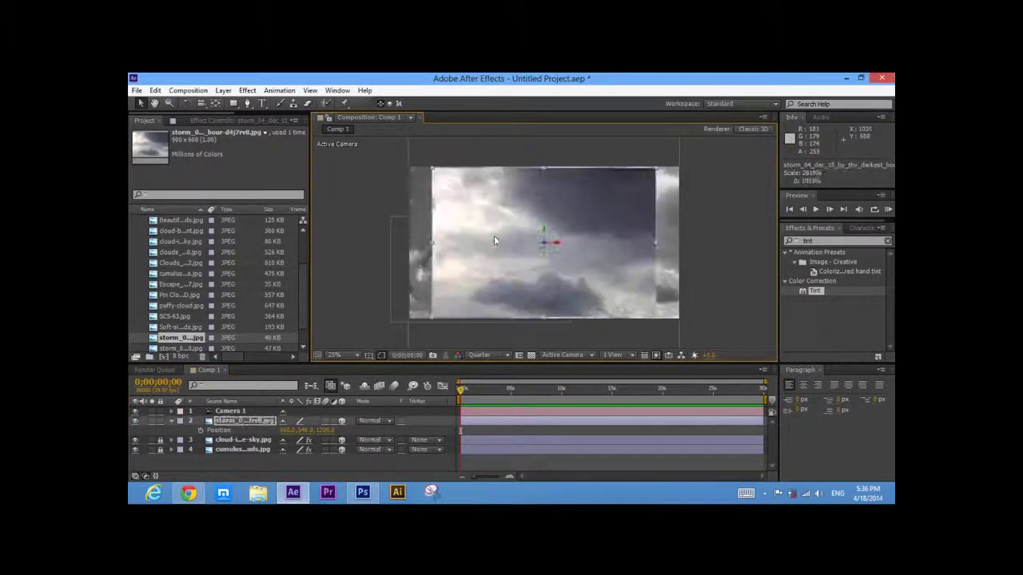
Step: Draw a closed curved mask with the Pen tool around the dark cloud in the storm layer's lower part
key("g")
left_click(618, 308)
left_click_drag(571, 274, 545, 268)
left_click_drag(515, 270, 445, 307)
left_click_drag(465, 323, 484, 328)
left_click_drag(533, 329, 576, 330)
left_click(619, 308)
Step: Feather the storm layer's mask and move the cloud toward the lower-right corner of the frame
key("f")
left_click_drag(296, 439, 365, 439)
key("v")
left_click_drag(551, 302, 626, 295)
Step: Apply the Tint effect to the storm layer and lock the layer in the lower-right corner
left_click_drag(815, 290, 627, 297)
left_click_drag(624, 300, 628, 304)
left_click(171, 421)
left_click(611, 337)
left_click(160, 421)
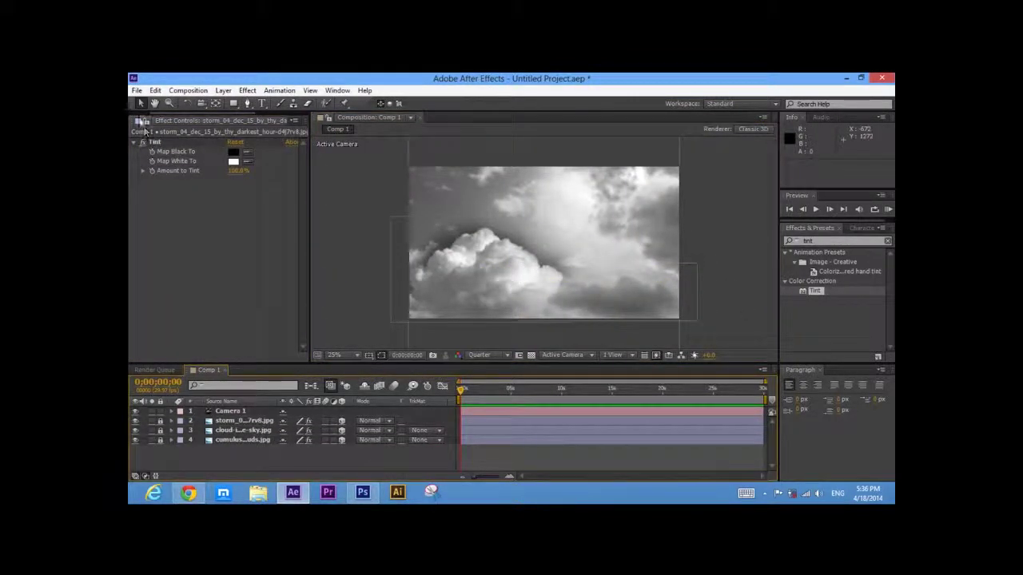
Step: Add amazing-clouds.jpg as a 3D layer at Z position 900 and enlarge it to cover most of the frame
scroll(160, 120, "up", 2)
left_click(144, 121)
left_click(182, 253)
left_click_drag(240, 411, 583, 246)
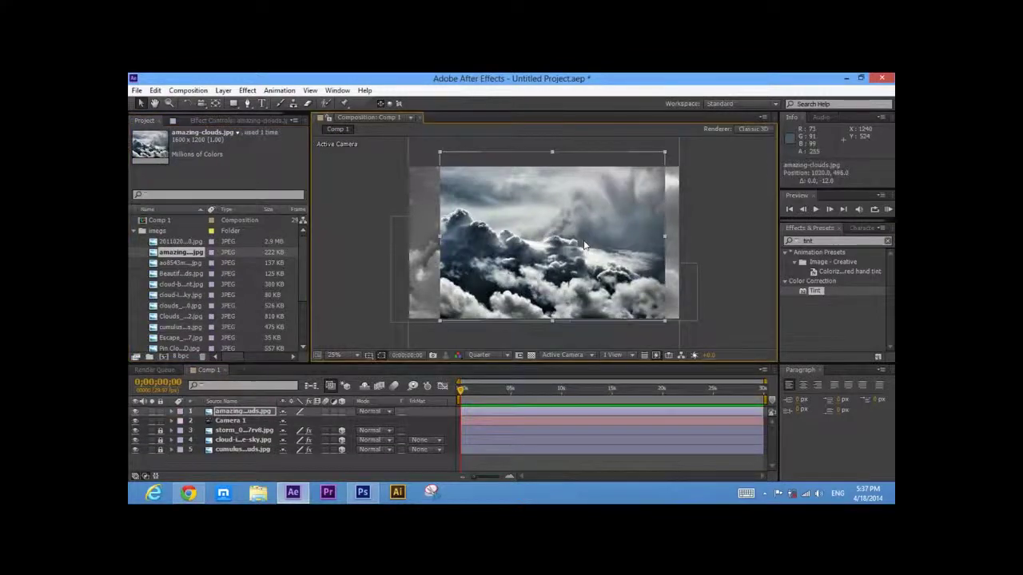
left_click(342, 411)
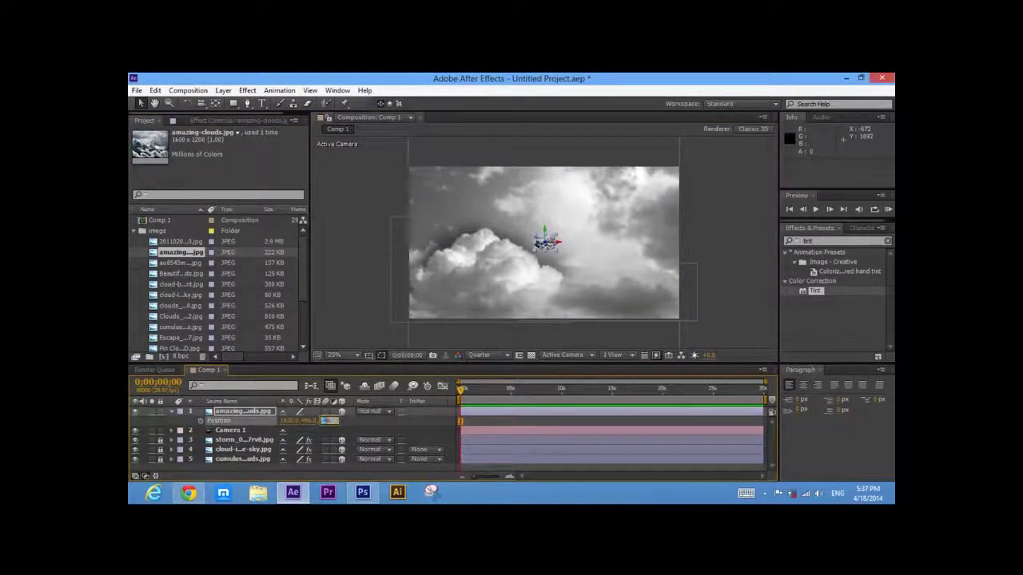
left_click_drag(558, 253, 592, 321)
Step: Draw a closed curved mask with the Pen tool around the lower clouds of the amazing-clouds layer
key("g")
left_click(645, 283)
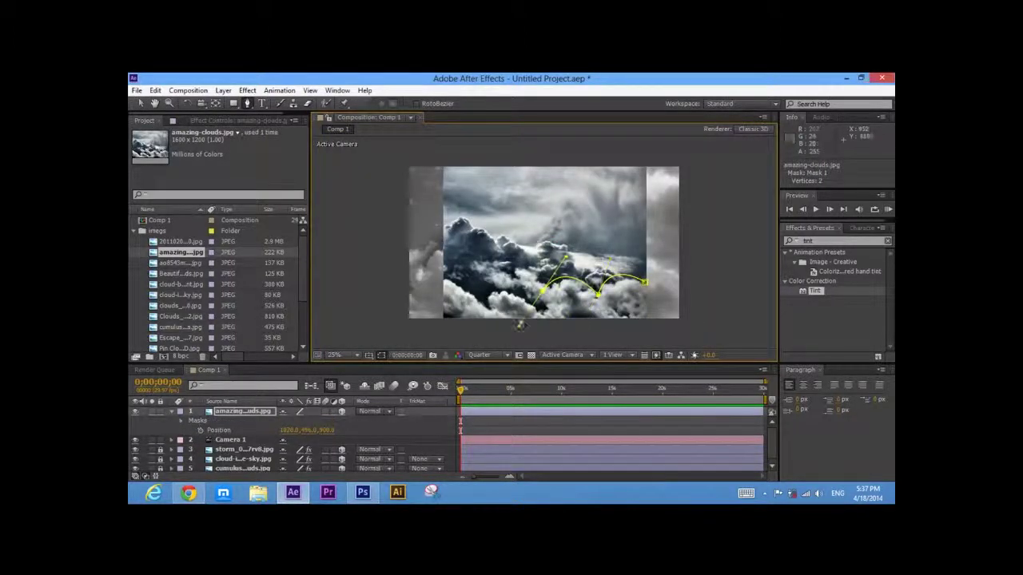
double_click(654, 325)
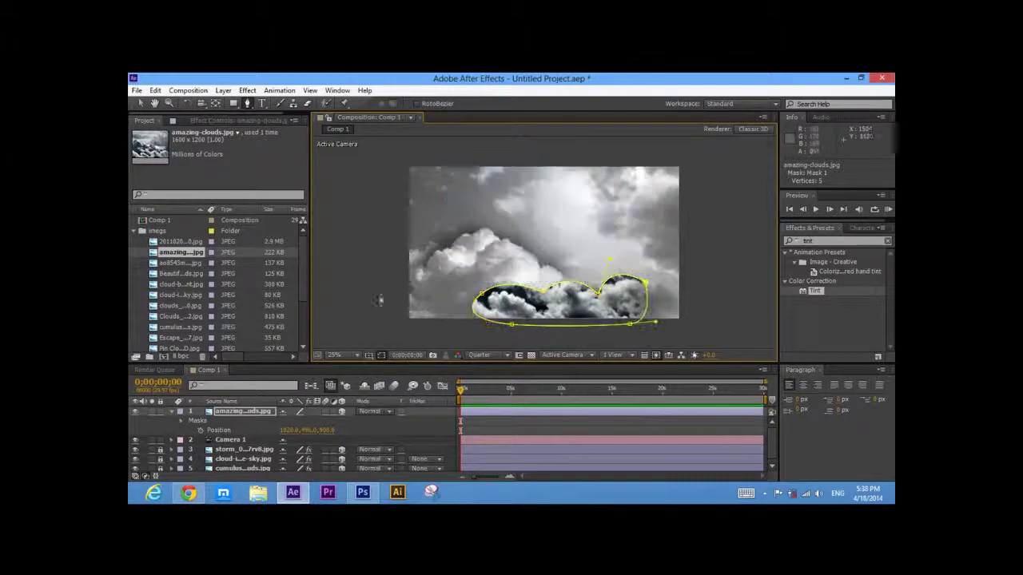
Step: Apply the Tint effect to the amazing-clouds layer and set its Z rotation to 180°
double_click(815, 291)
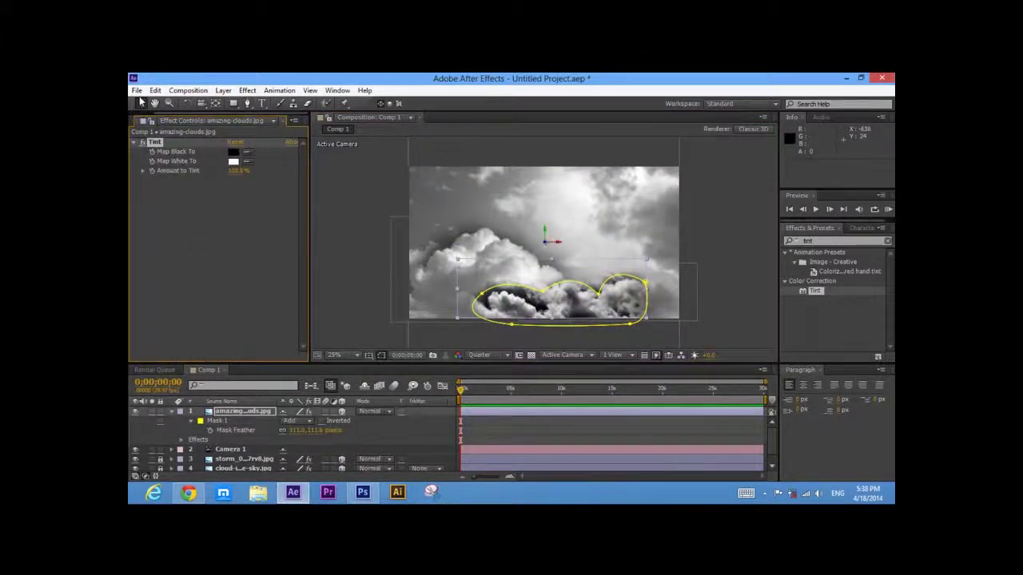
left_click(191, 421)
key("r")
left_click_drag(296, 449, 376, 434)
left_click(376, 434)
Step: Move the rotated amazing-clouds layer to the upper edge of the frame and enlarge it to span the full width
left_click_drag(572, 190, 530, 191)
left_click(547, 231)
left_click(536, 189)
left_click_drag(592, 226, 618, 218)
left_click_drag(560, 184, 591, 207)
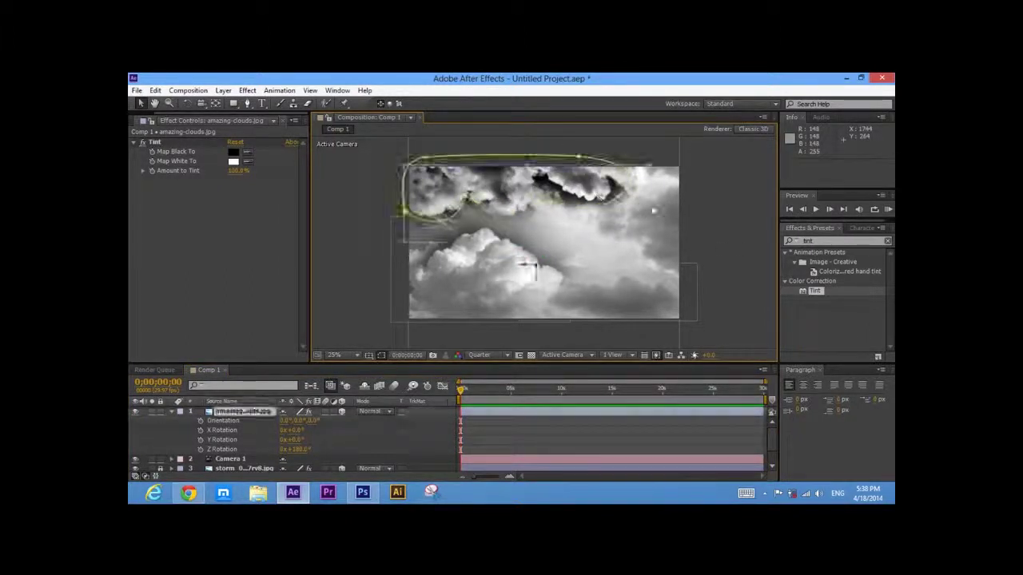
left_click(653, 207)
left_click(588, 192)
left_click(662, 210)
left_click(587, 192)
left_click_drag(649, 242, 669, 238)
left_click_drag(575, 190, 599, 206)
left_click(557, 286)
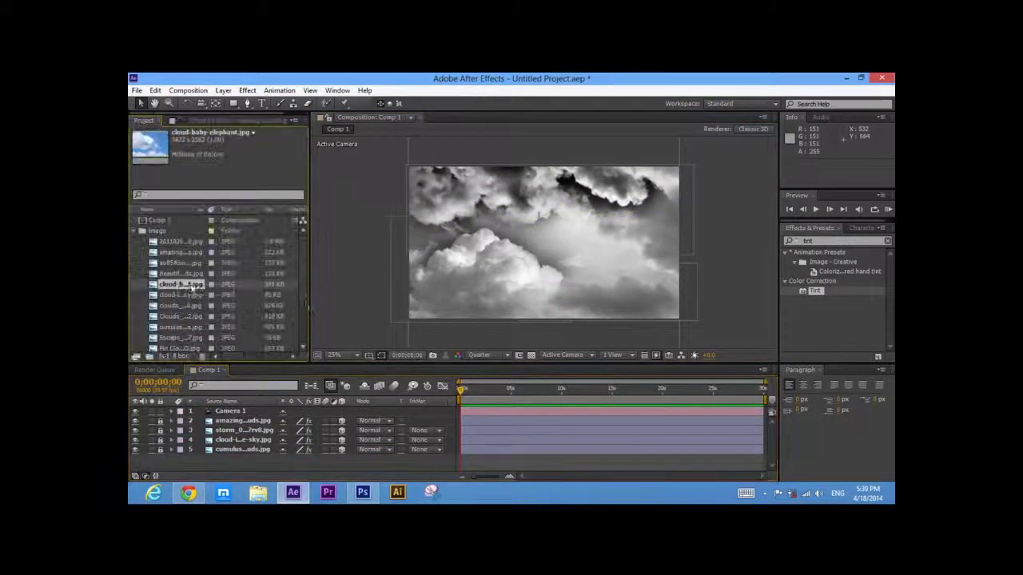
Step: Add cloud-baby-elephant.jpg as a 3D layer, adjust its depth and enlarge it to cover most of the frame
left_click_drag(181, 284, 338, 412)
key("p")
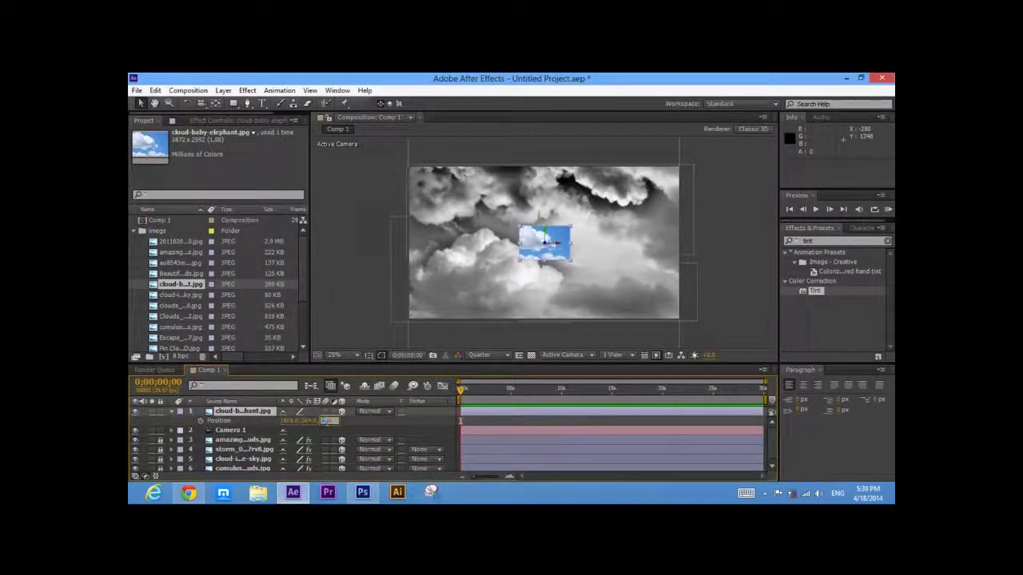
left_click(375, 421)
left_click(552, 245)
left_click_drag(570, 259, 644, 309)
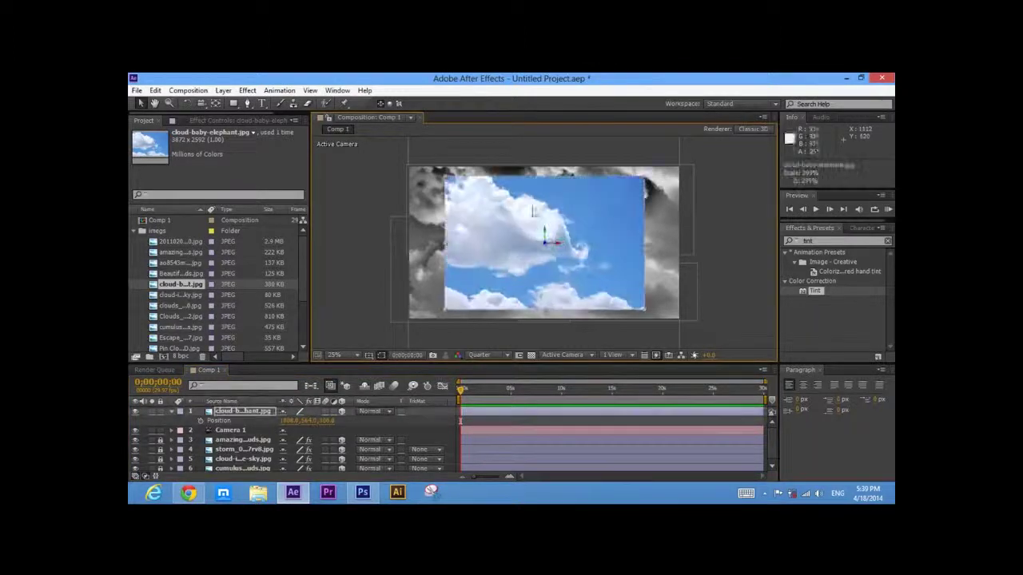
Step: Draw a closed curved mask around the large white cloud of the cloud-baby-elephant layer and feather it
left_click(248, 103)
left_click(494, 176)
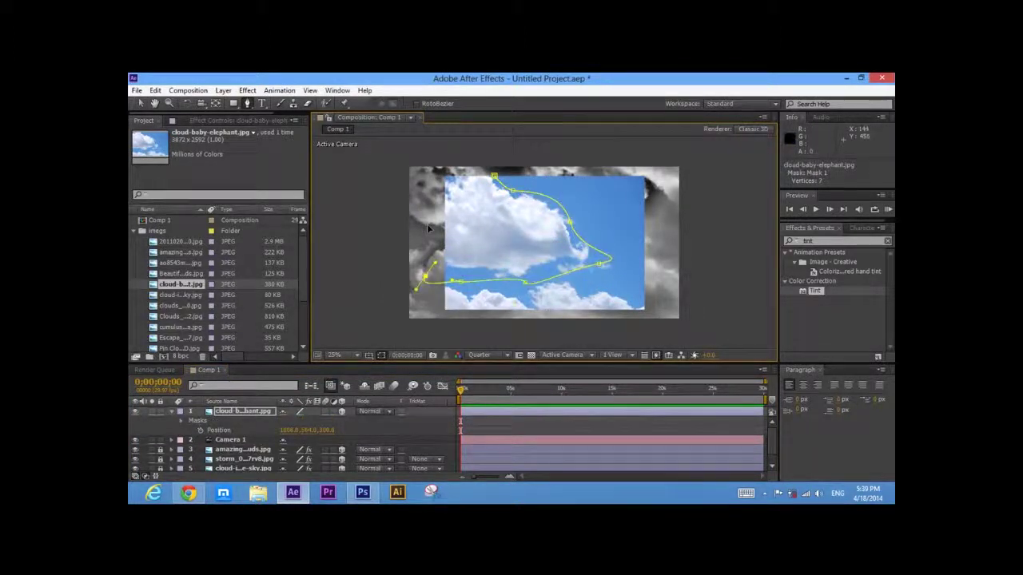
left_click_drag(349, 423, 432, 425)
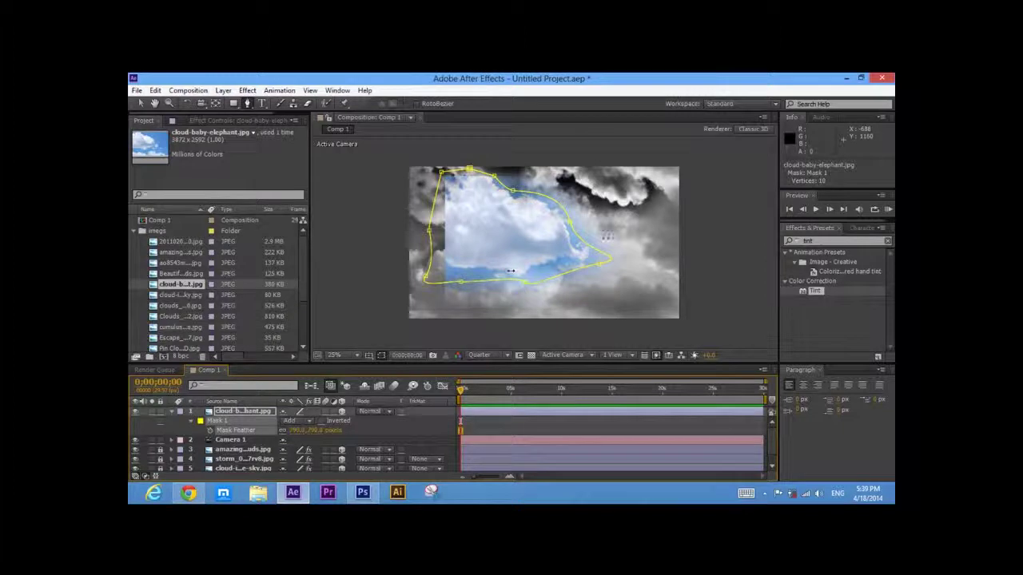
Step: Apply the Tint effect to the cloud-baby-elephant layer and increase its mask feather
left_click_drag(815, 291, 482, 220)
left_click(141, 103)
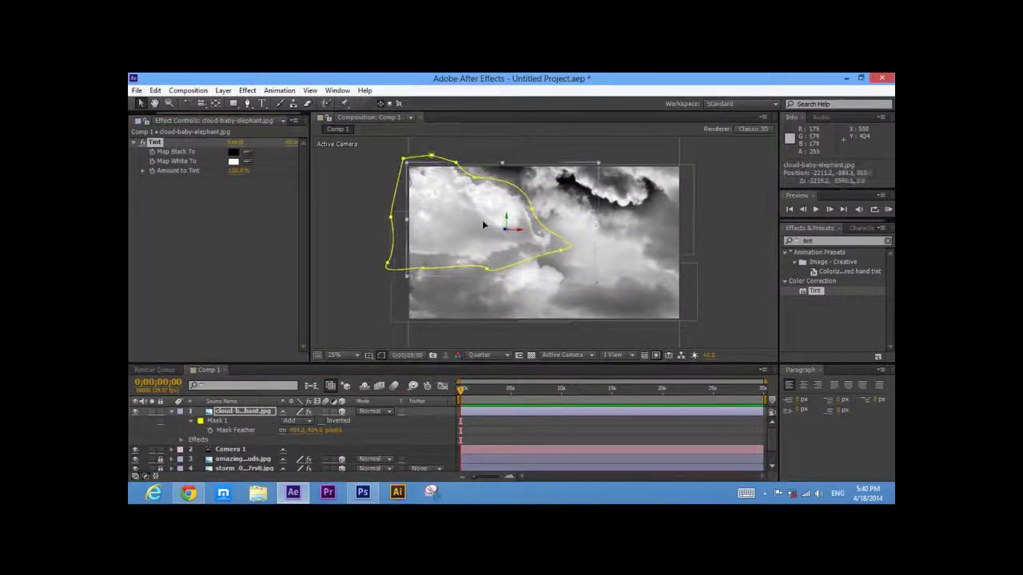
left_click_drag(305, 430, 388, 430)
left_click(375, 308)
left_click(244, 412)
left_click(381, 357)
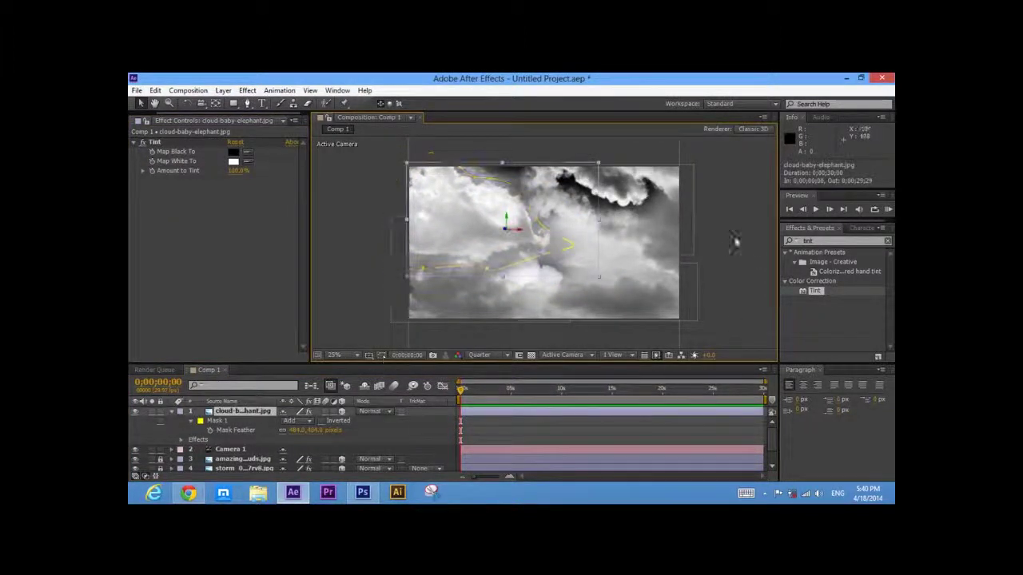
Step: Enlarge the cloud-baby-elephant layer slightly and rotate it about half a turn around the Z axis
left_click_drag(599, 277, 624, 288)
left_click_drag(511, 245, 529, 253)
key("r")
left_click_drag(299, 449, 398, 449)
Step: Flip the rotated cloud-baby-elephant layer vertically and position it over the right half of the frame
left_click_drag(584, 255, 707, 243)
left_click_drag(560, 303, 551, 147)
left_click_drag(591, 250, 591, 265)
left_click(734, 214)
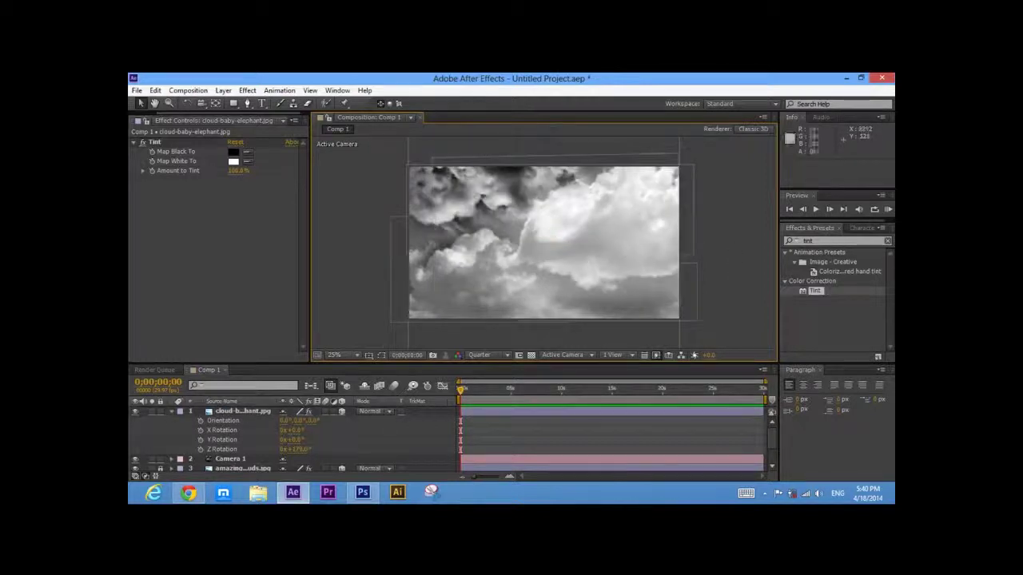
key("e")
left_click(259, 411)
key("e")
left_click(257, 422, "shift")
key("e")
key("e")
left_click(185, 438)
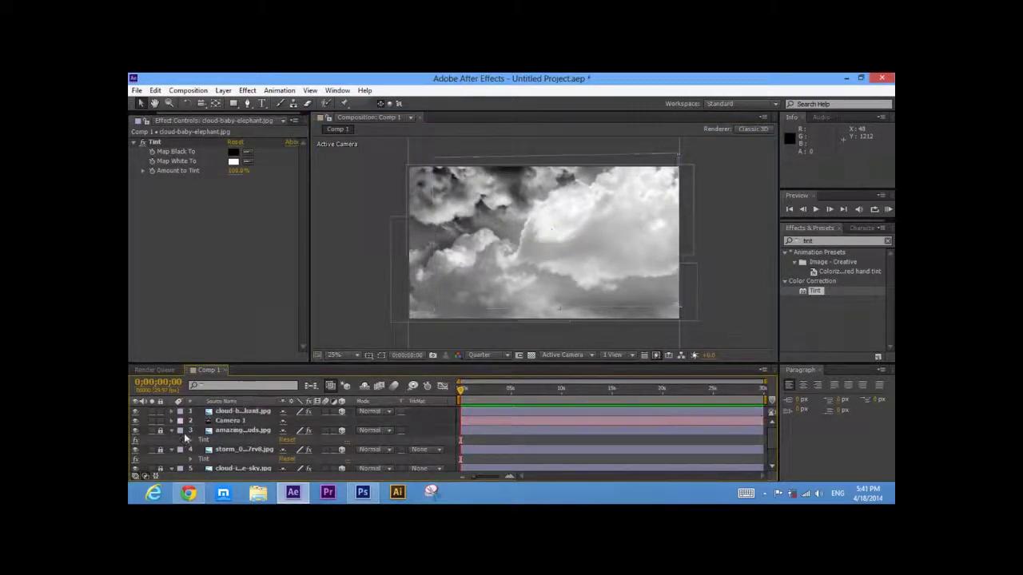
left_click(170, 430)
left_click(171, 441)
left_click(171, 449)
left_click(171, 459)
Step: Move the cloud-baby-elephant layer below Camera 1 and search the effects for "looks"
left_click_drag(241, 412, 243, 425)
left_click(161, 421)
type("looks")
left_click(280, 91)
left_click(495, 335)
left_click(244, 421)
left_click(160, 421)
left_click(241, 421)
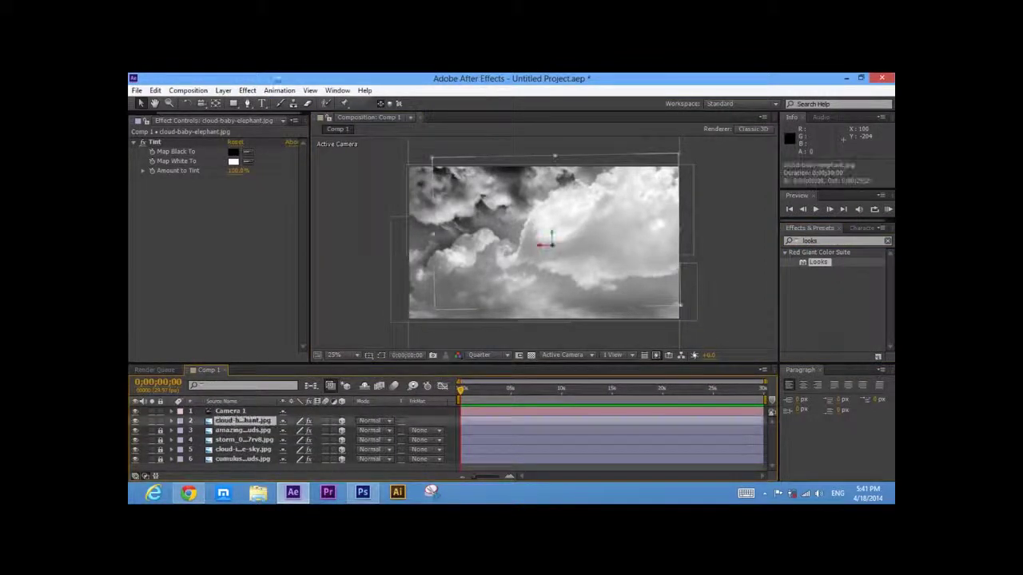
Step: Create an adjustment layer directly below Camera 1 and lock the cloud-baby-elephant layer
left_click(223, 90)
mouse_move(264, 100)
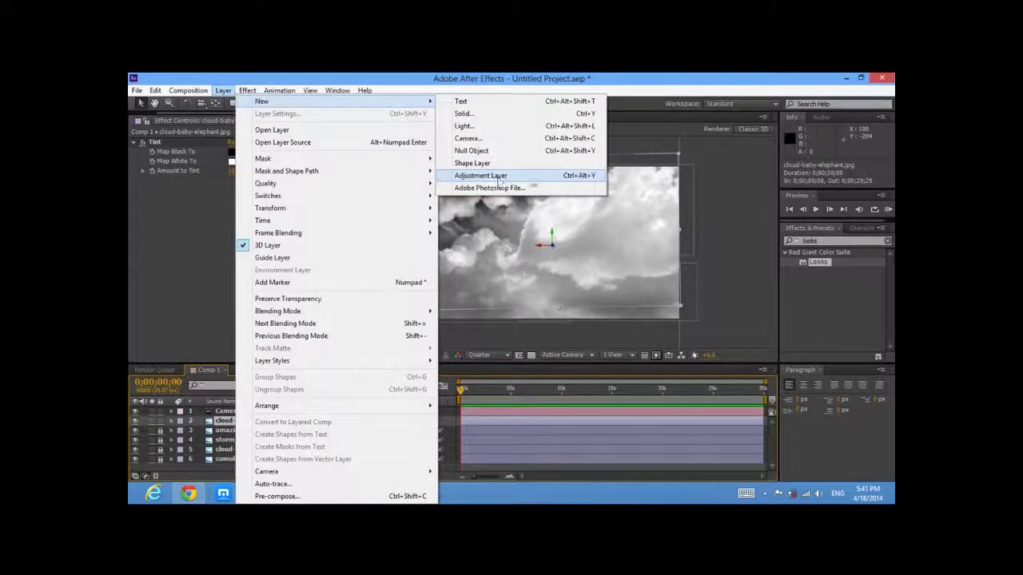
left_click(498, 177)
mouse_move(243, 412)
left_mouse_down()
mouse_move(242, 425)
mouse_move(230, 423)
left_mouse_up()
left_click(161, 430)
Step: Open the adjustment layer's Looks effect in Magic Bullet Looks and choose a look preset
left_click(233, 421)
left_click(172, 171)
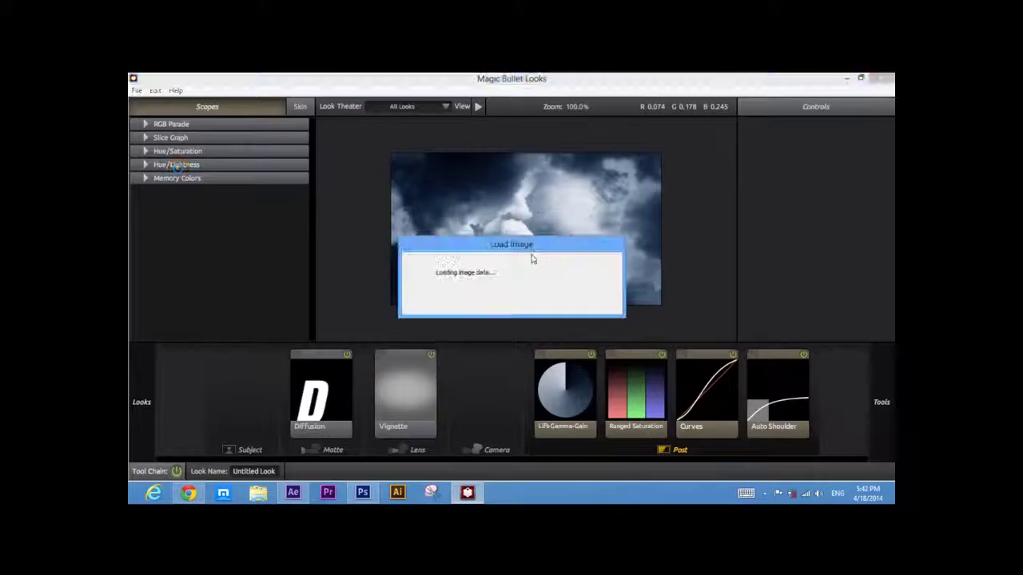
mouse_move(134, 402)
left_click_drag(378, 197, 380, 339)
left_click_drag(381, 287, 389, 171)
left_click(269, 213)
Step: Adjust the Gamma and Gain levels of the Lift-Gamma-Gain tool and apply the finished look
left_click(589, 391)
left_click_drag(801, 281, 823, 297)
left_click_drag(828, 347, 828, 354)
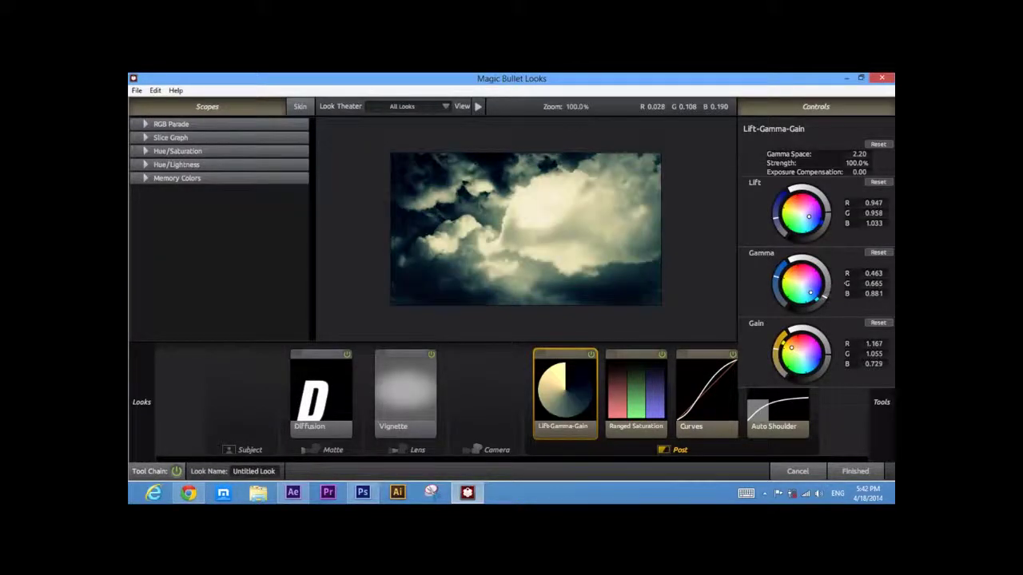
left_click_drag(824, 298, 827, 283)
left_click_drag(828, 355, 828, 361)
left_click(855, 472)
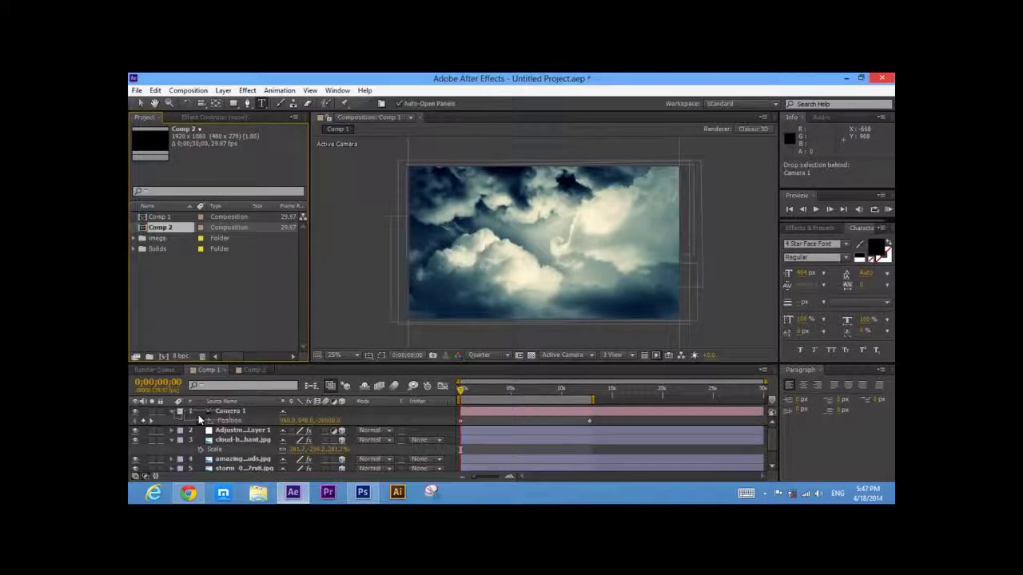
Step: Add Comp 2 to Comp 1 directly below Camera 1 and push it back in depth along its Z position
left_click_drag(199, 419, 199, 421)
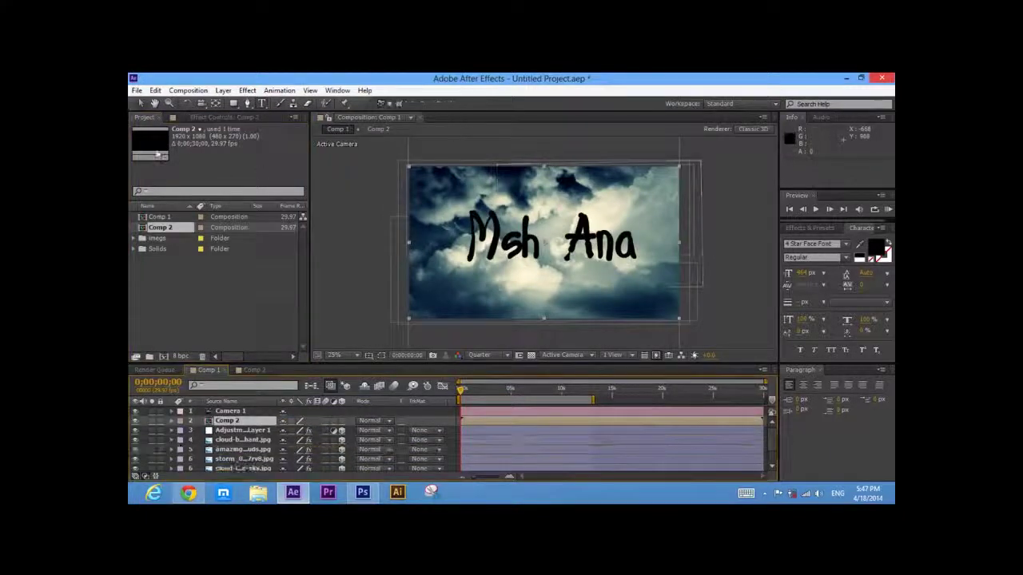
key("p")
left_click_drag(323, 431, 416, 430)
left_click_drag(549, 245, 548, 246)
left_click(327, 431)
left_click_drag(326, 431, 424, 430)
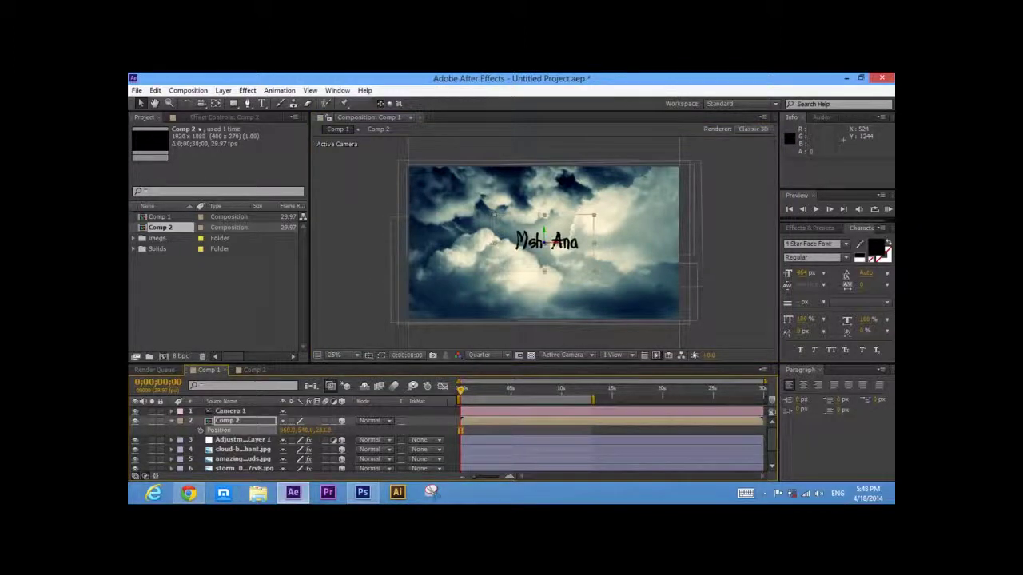
Step: Preview the camera move, then set Comp 2's position to 960, 892, 6196 and place it at the bottom of the layer stack
key("space")
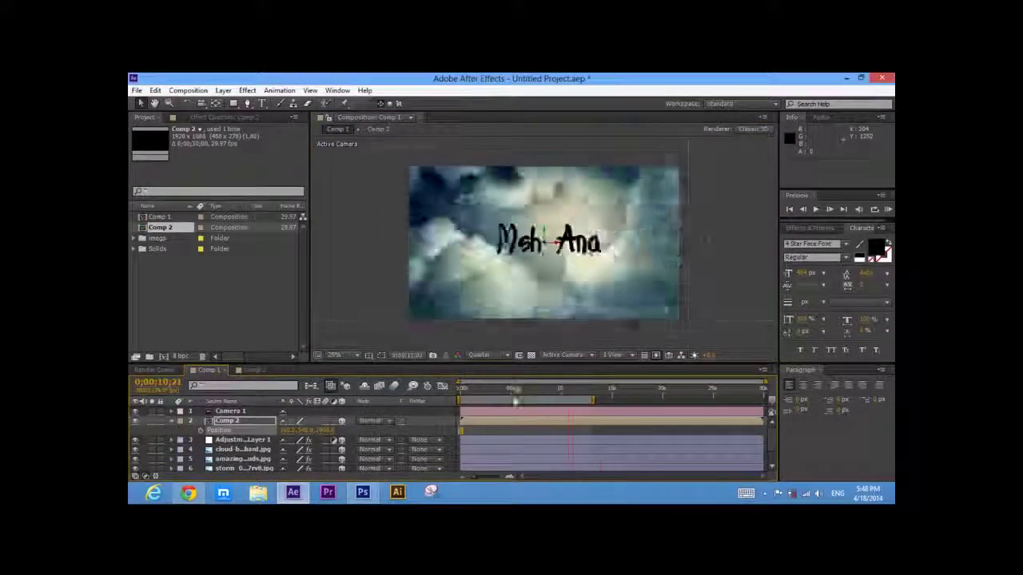
left_click_drag(528, 269, 558, 297)
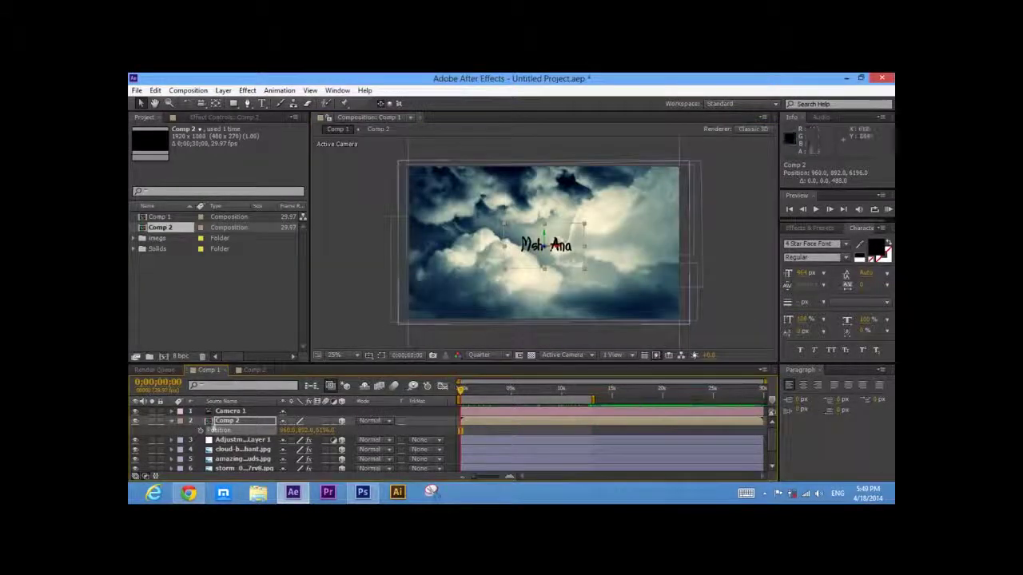
left_click_drag(225, 421, 214, 473)
Step: Extend the work area to about 20 seconds and select the Camera 1 layer at 0;00;12;19
mouse_move(462, 391)
left_mouse_down()
mouse_move(571, 418)
mouse_move(462, 407)
left_mouse_up()
scroll(495, 428, "up", 2)
left_click_drag(531, 364, 533, 264)
mouse_move(593, 301)
left_mouse_down()
mouse_move(666, 301)
mouse_move(589, 292)
left_mouse_up()
left_click(705, 437)
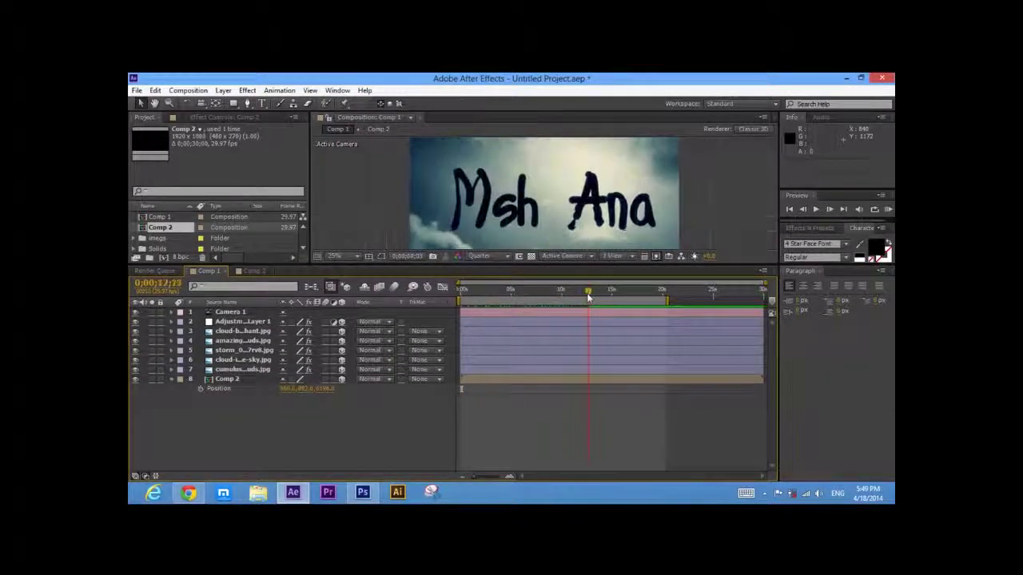
left_click(589, 315)
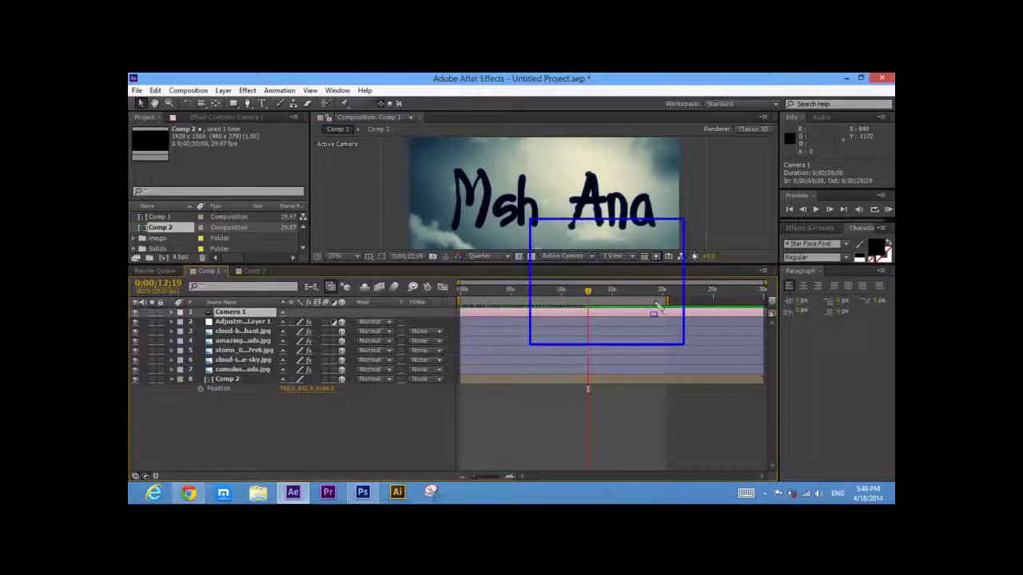